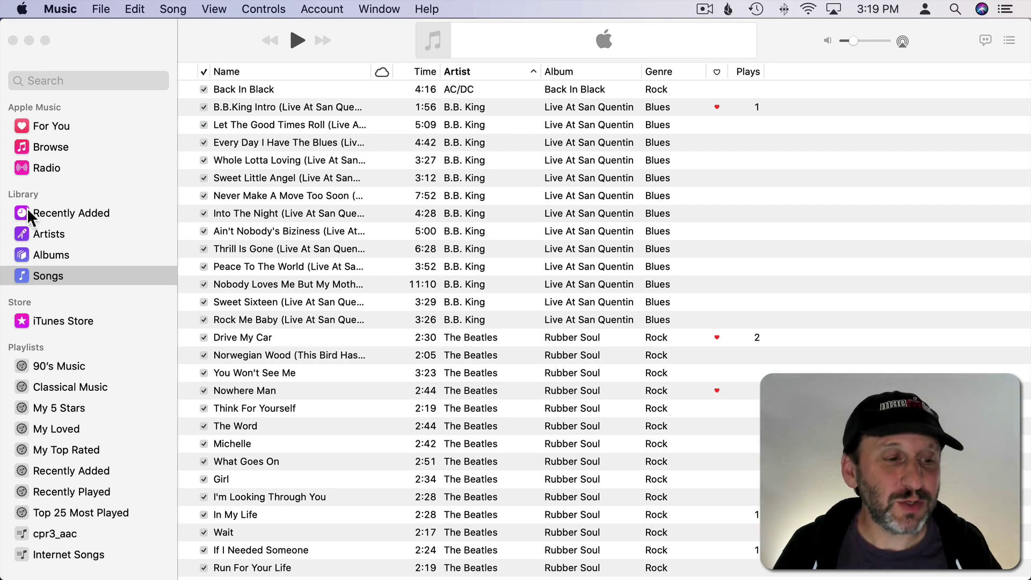
# Open Apple Music's Radio section and look through its featured shows, missed episodes and Beats 1 interviews.
pyautogui.click(28, 170)
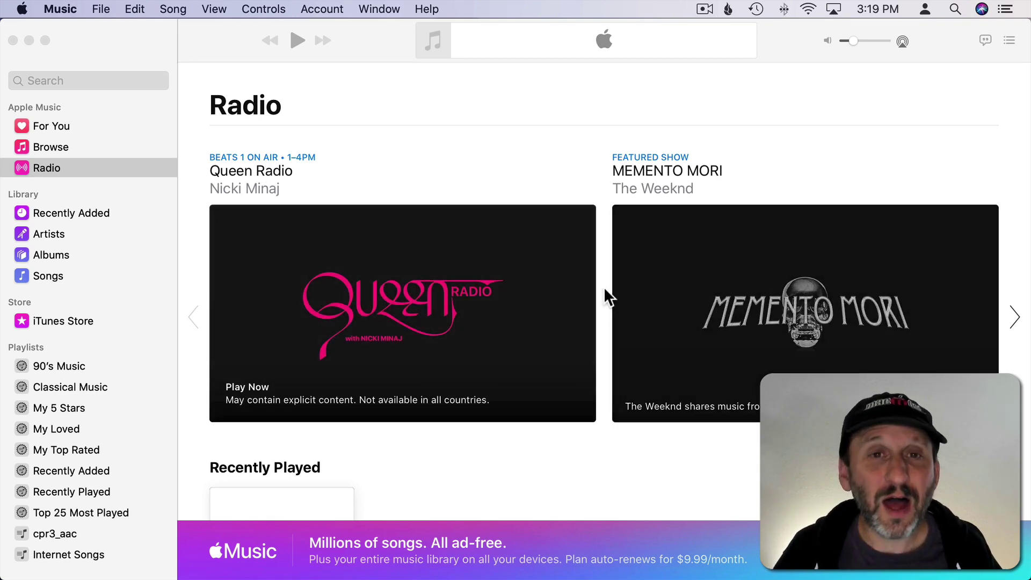
pyautogui.scroll(-15, 713, 384)
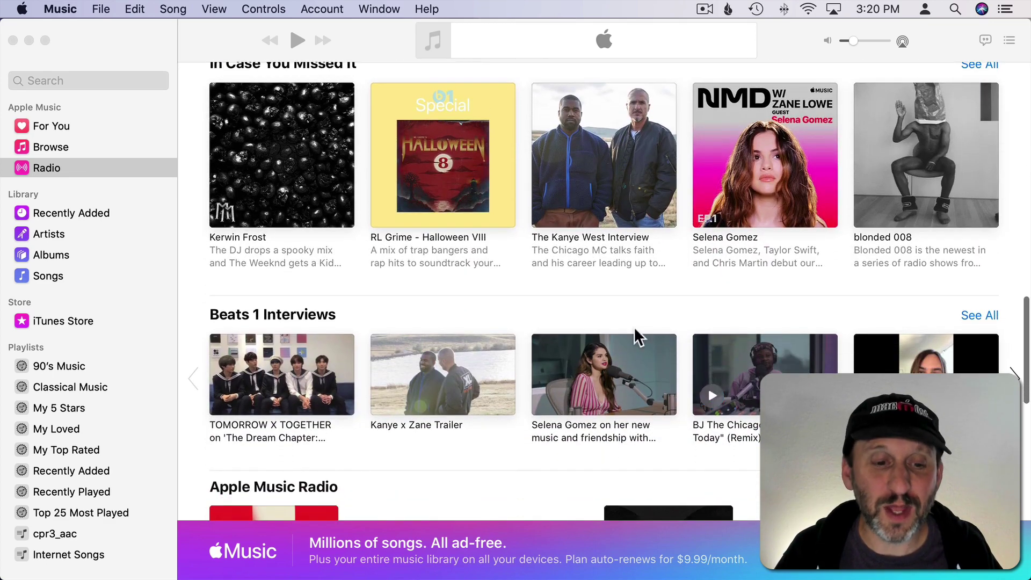
pyautogui.moveTo(489, 225)
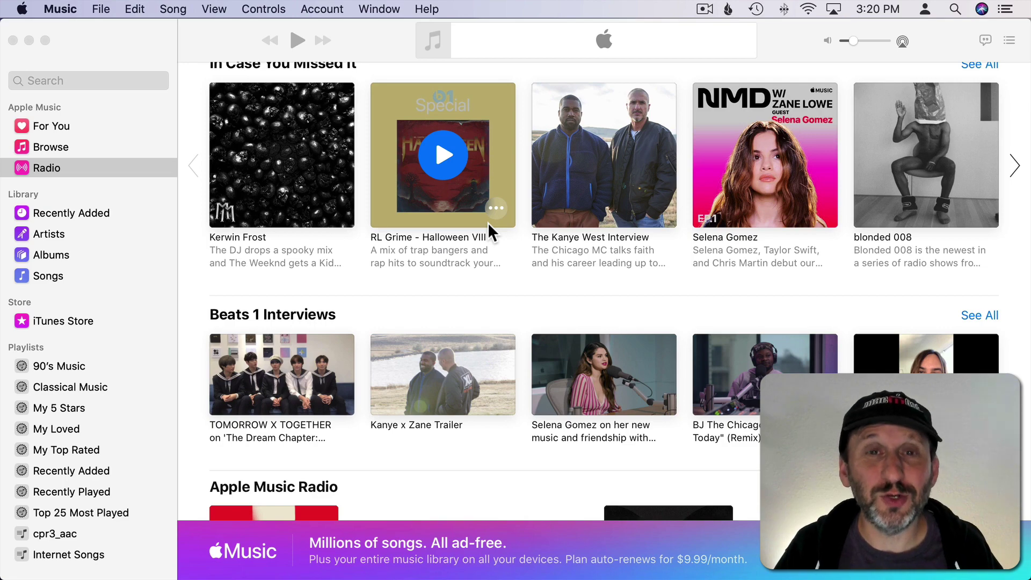
# Search Apple Music for "102.3" and look through the full list of matching radio stations.
pyautogui.click(63, 76)
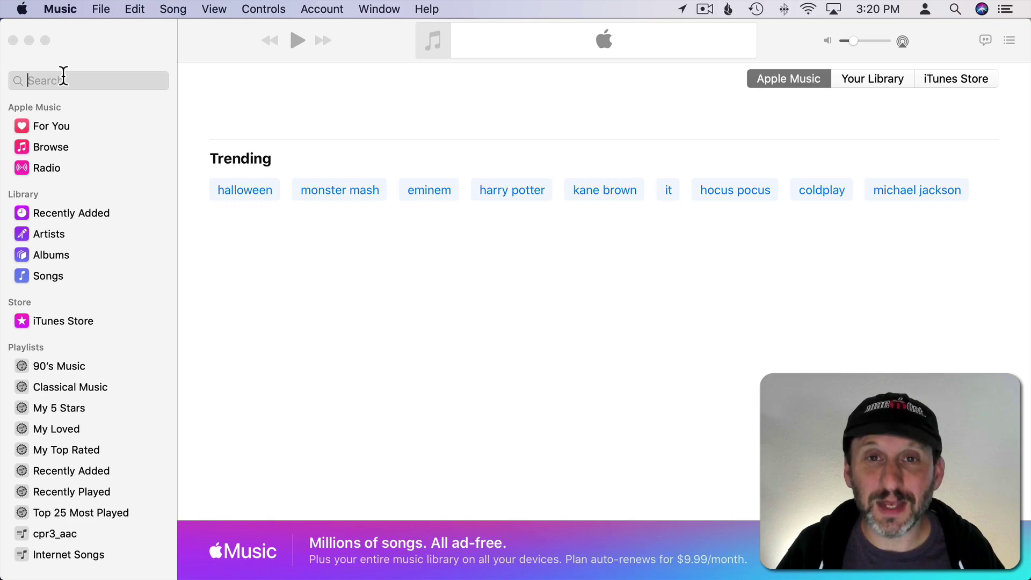
pyautogui.write('102.3')
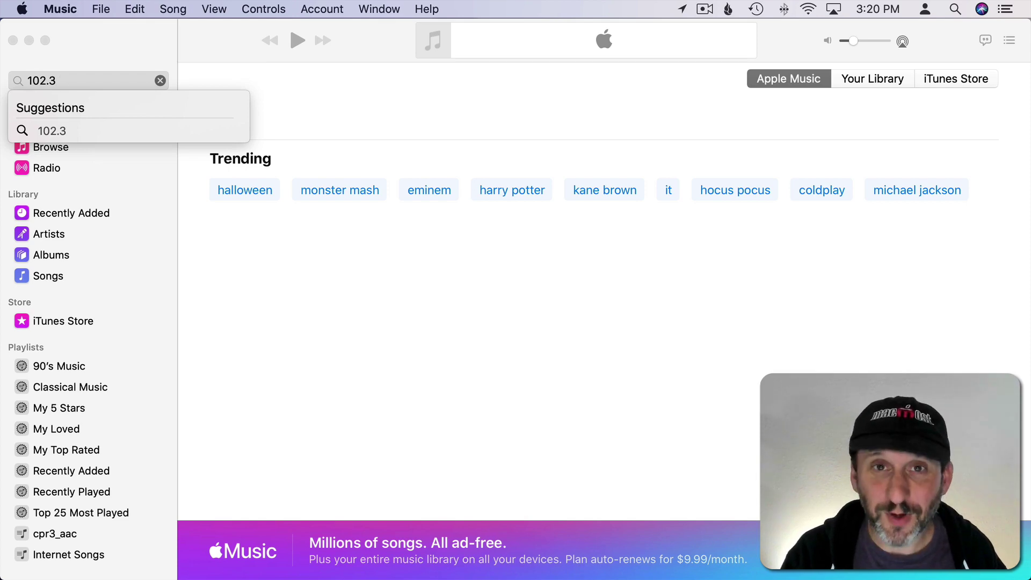
pyautogui.press('Return')
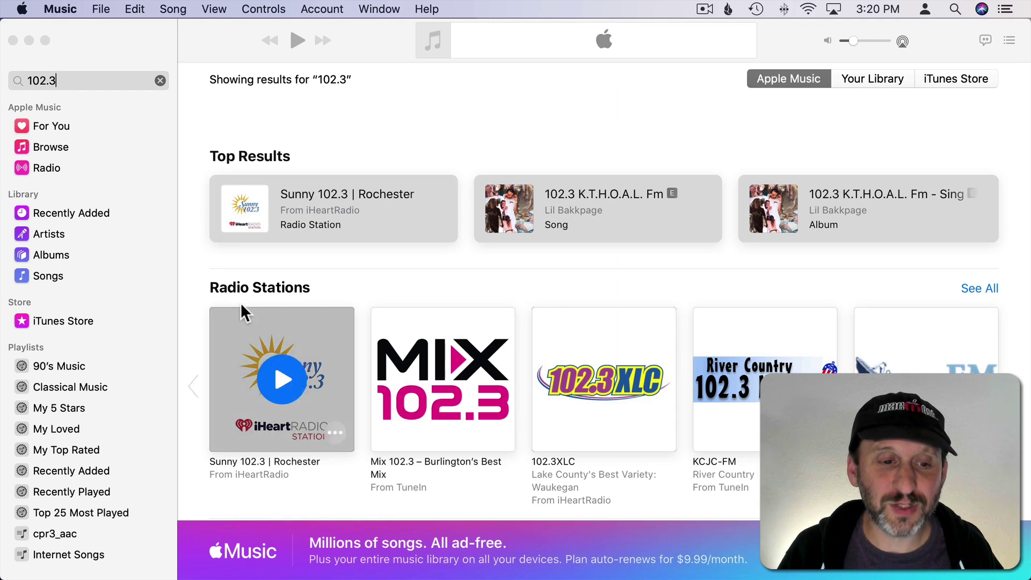
pyautogui.scroll(-4, 226, 237)
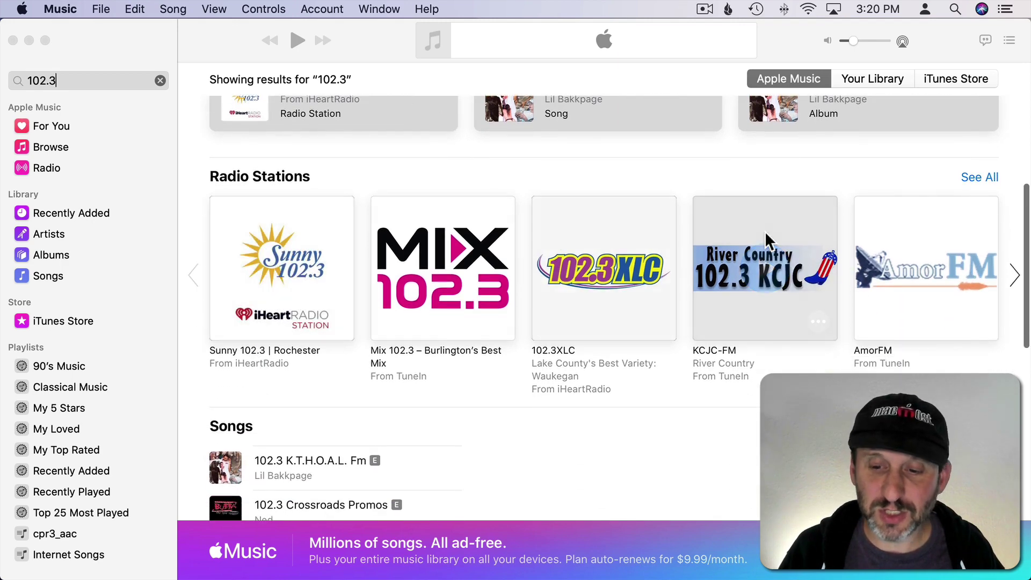
pyautogui.click(976, 177)
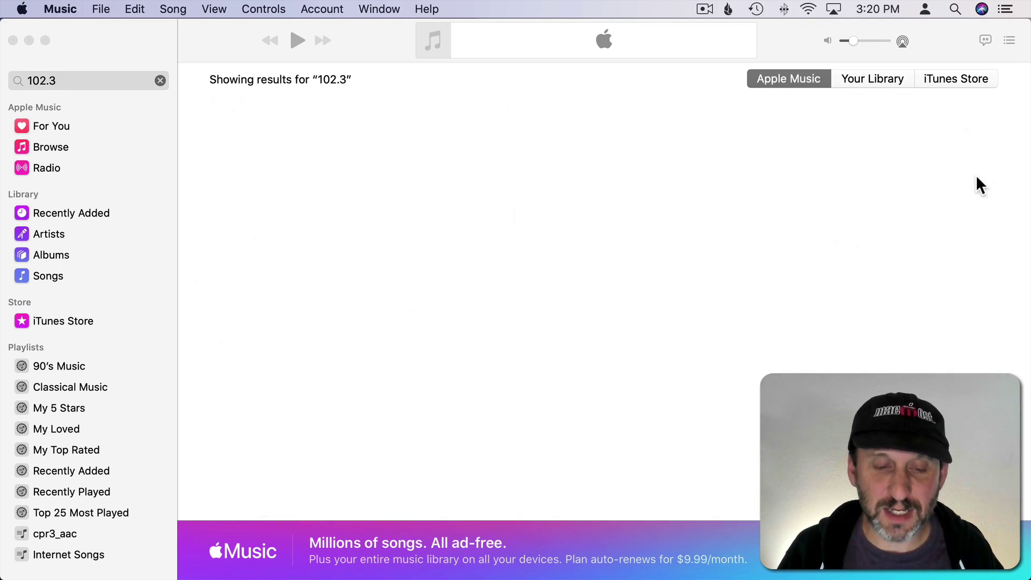
pyautogui.scroll(-15, 471, 443)
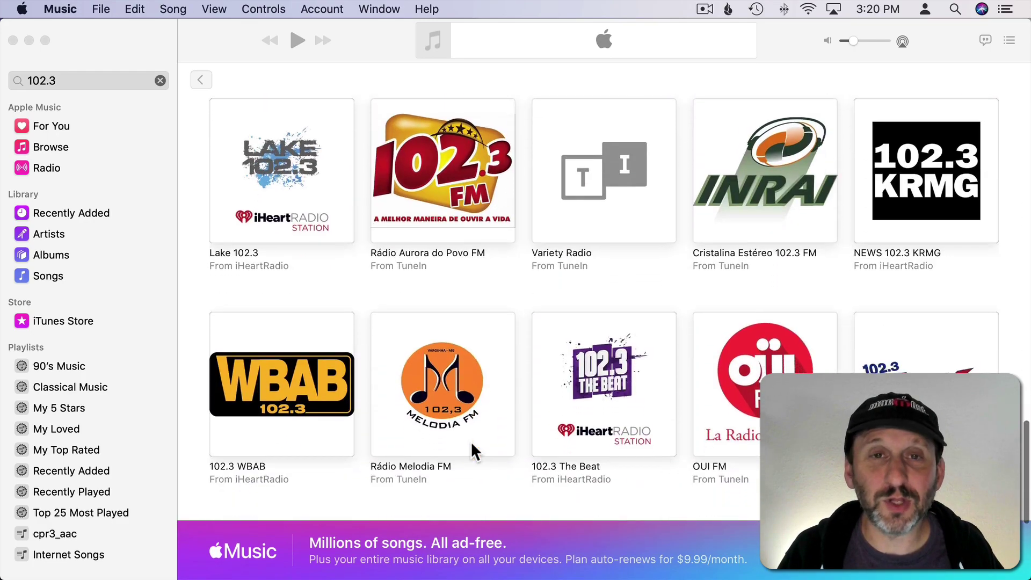
pyautogui.scroll(12, 473, 450)
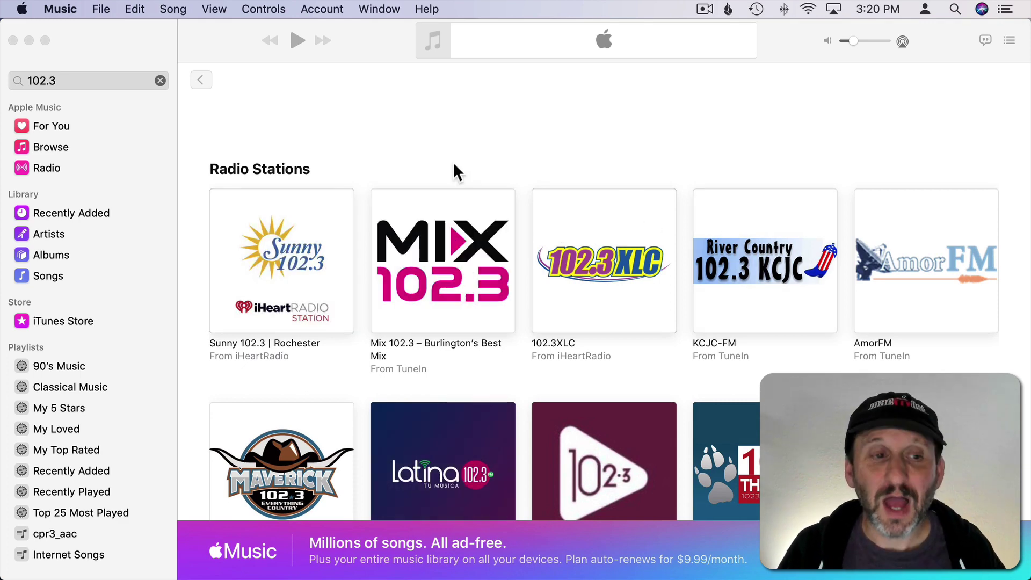
# Search for the radio station by its call letters "kbco".
pyautogui.click(65, 80)
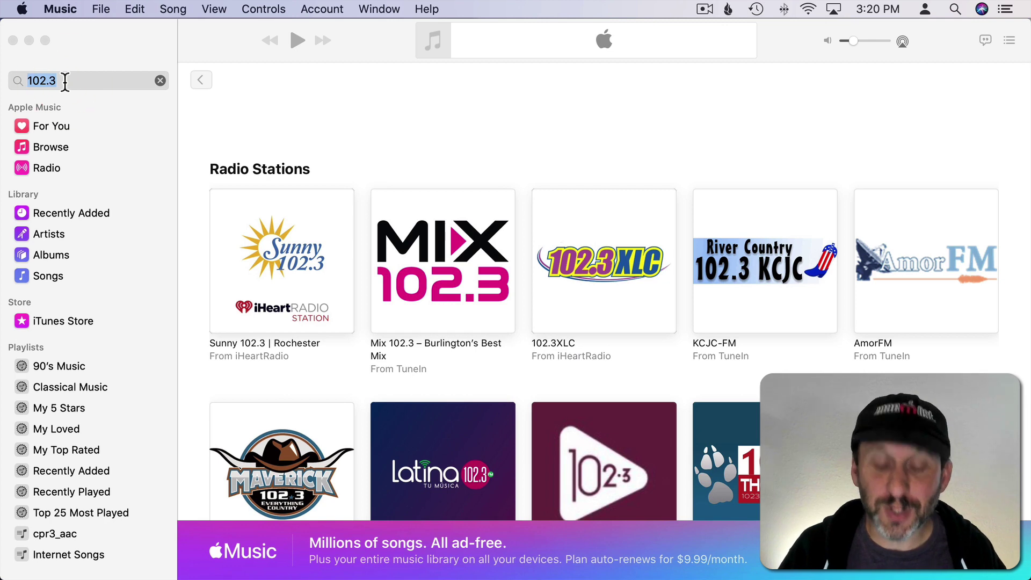
pyautogui.write('kbco')
pyautogui.press('Return')
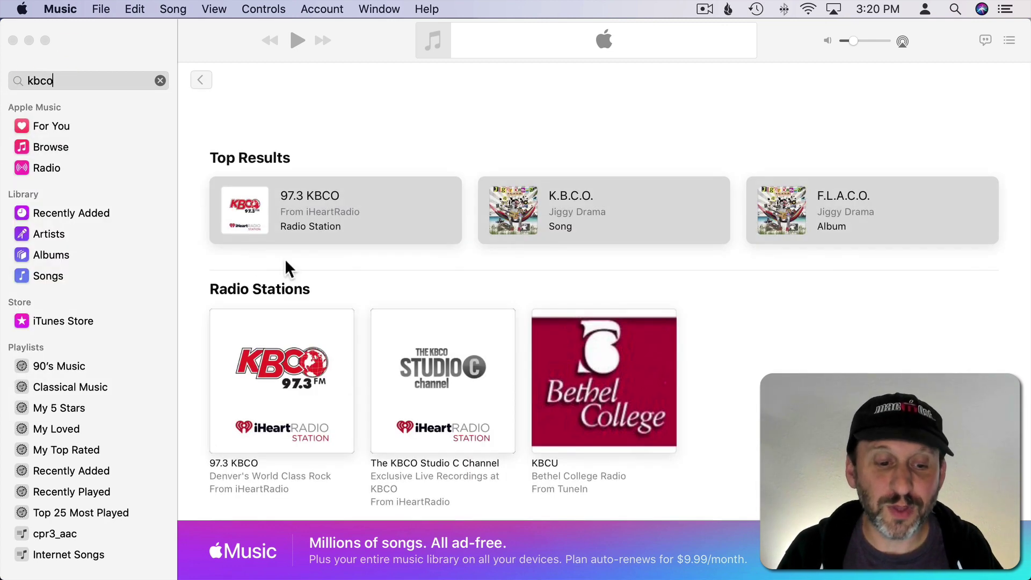
pyautogui.moveTo(297, 379)
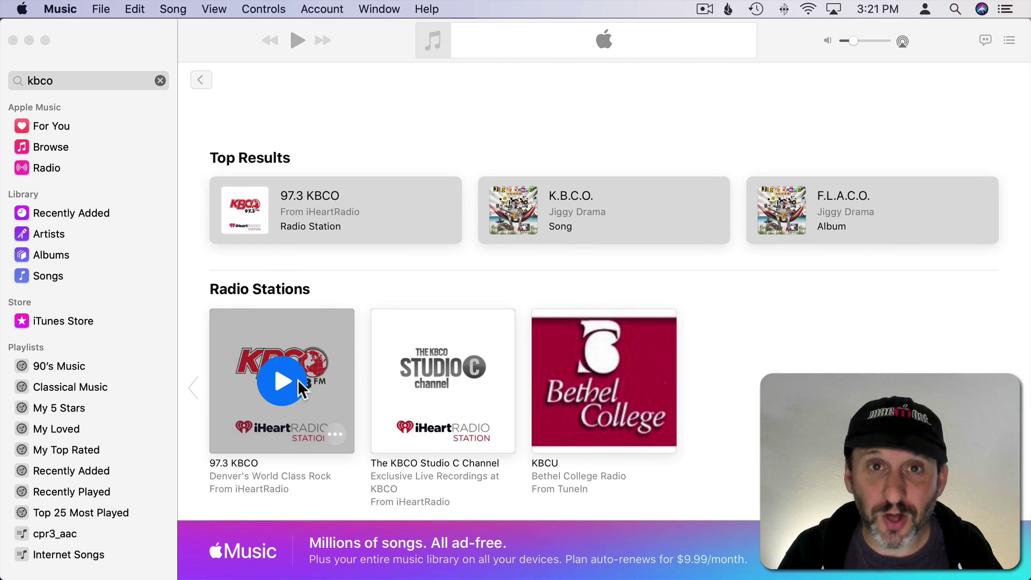
# Search for "denver" and look through the row of matching radio stations in the results.
pyautogui.moveTo(69, 82); pyautogui.dragTo(7, 83)
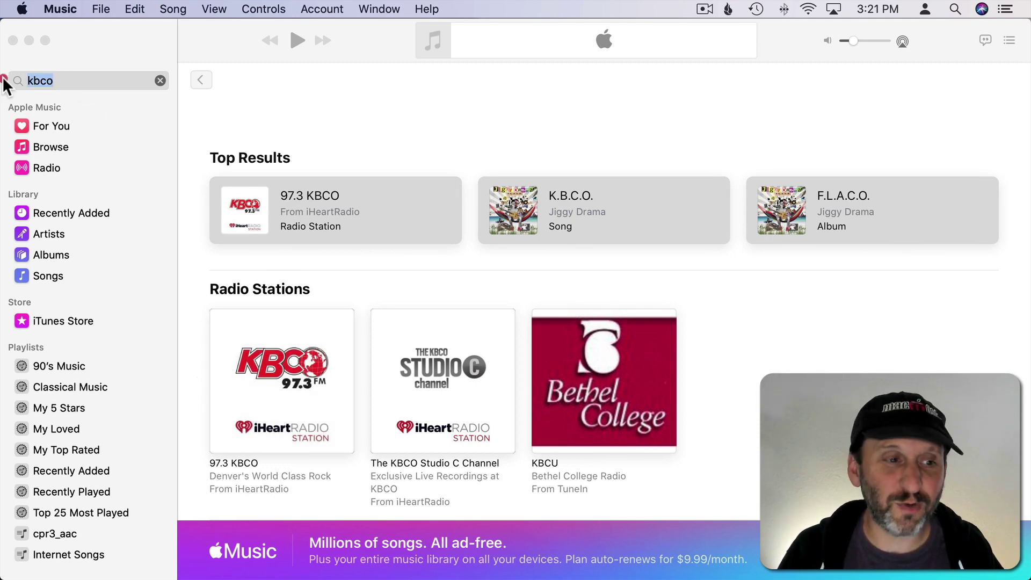
pyautogui.write('den')
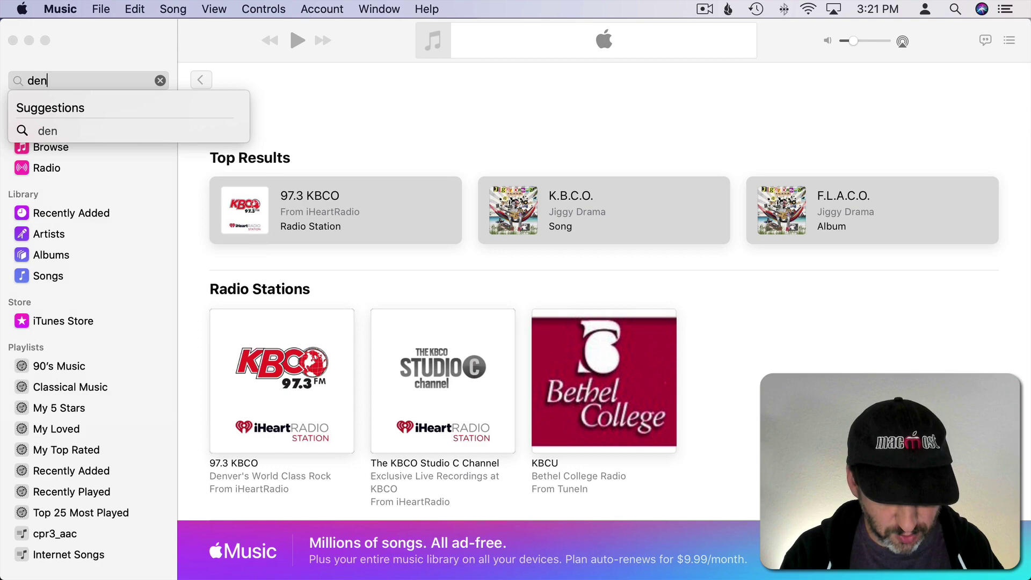
pyautogui.write('ver')
pyautogui.press('Return')
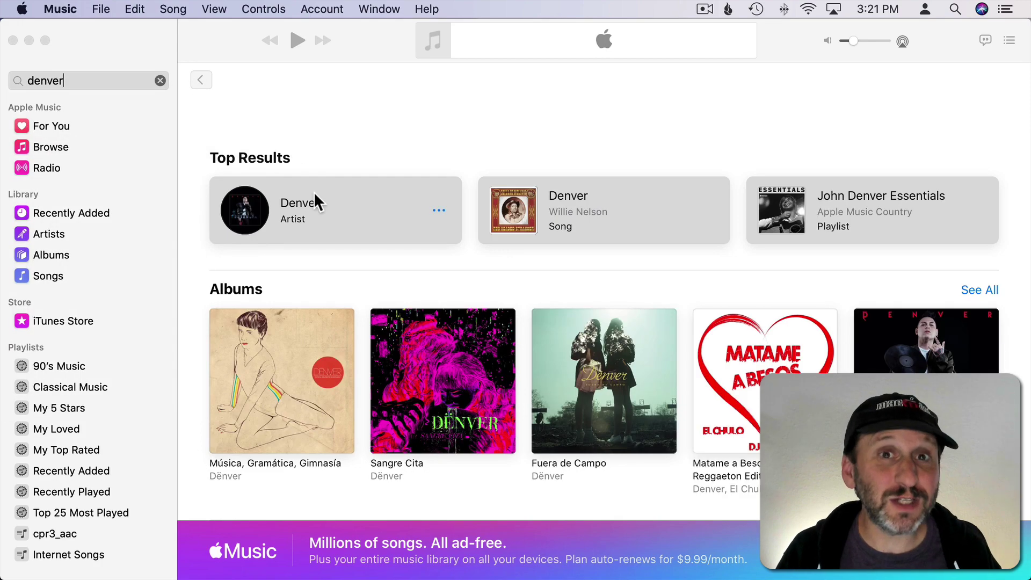
pyautogui.scroll(-10, 341, 393)
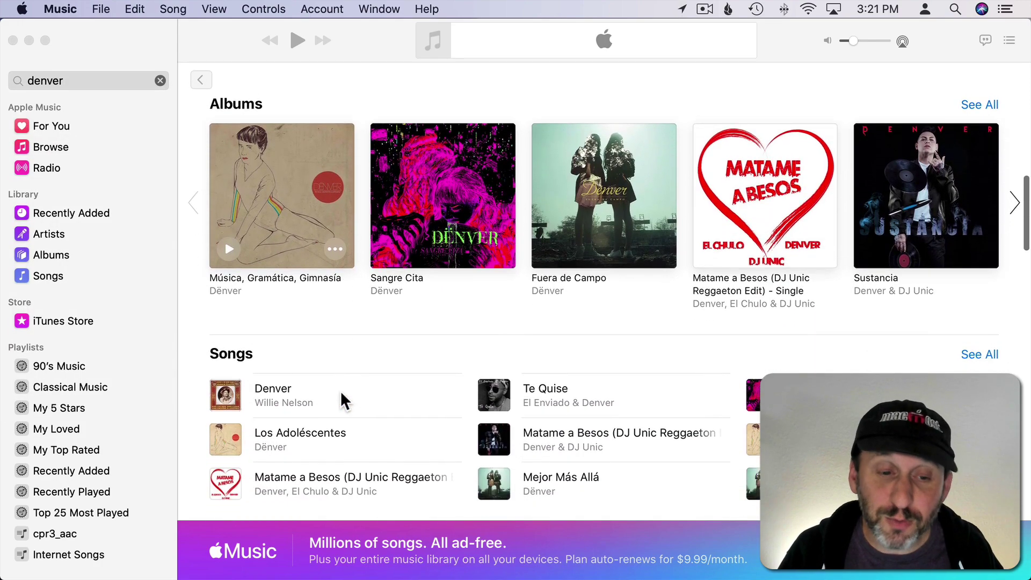
pyautogui.scroll(-5, 342, 393)
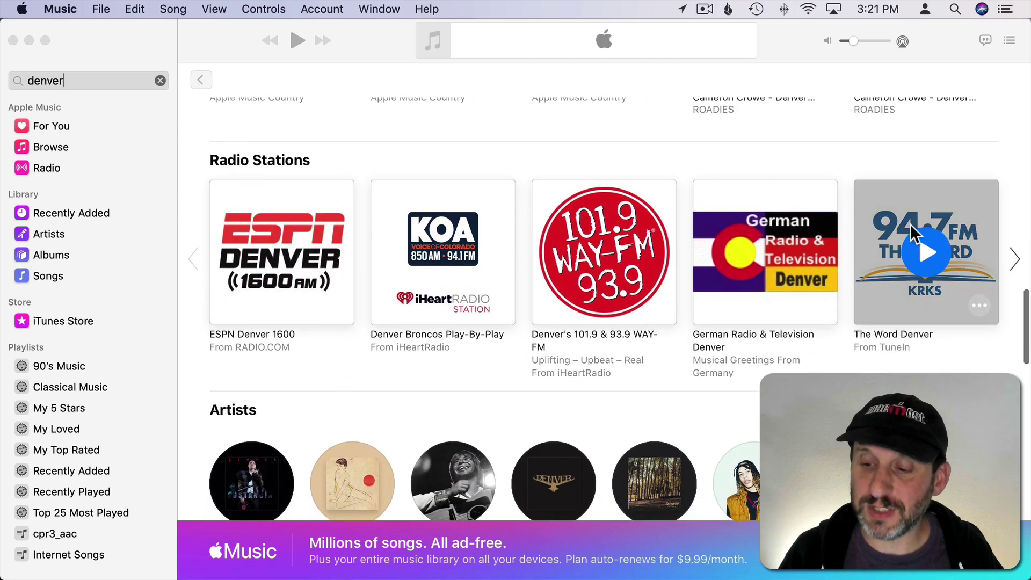
pyautogui.moveTo(985, 312)
pyautogui.click(1016, 266)
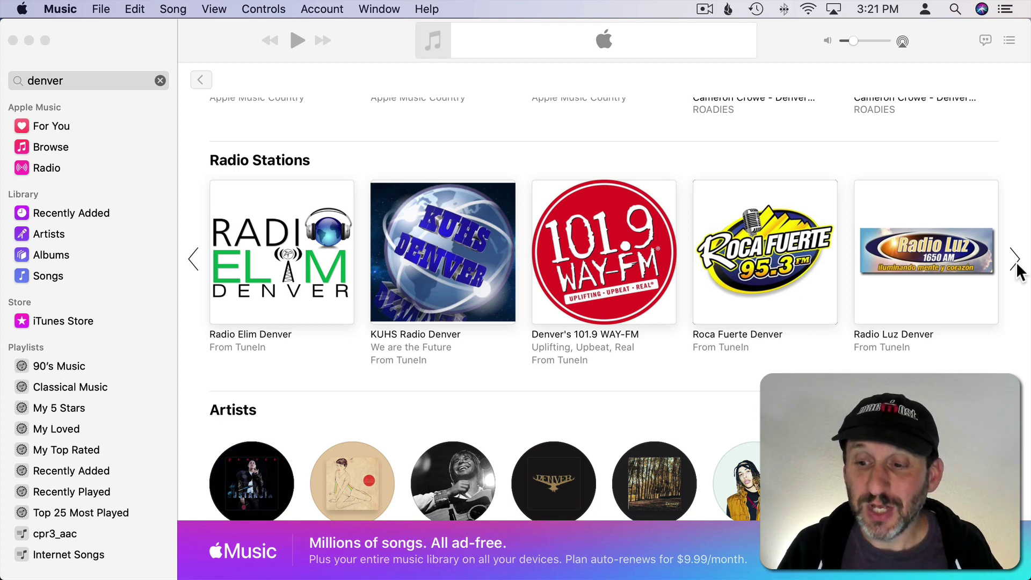
pyautogui.click(1016, 265)
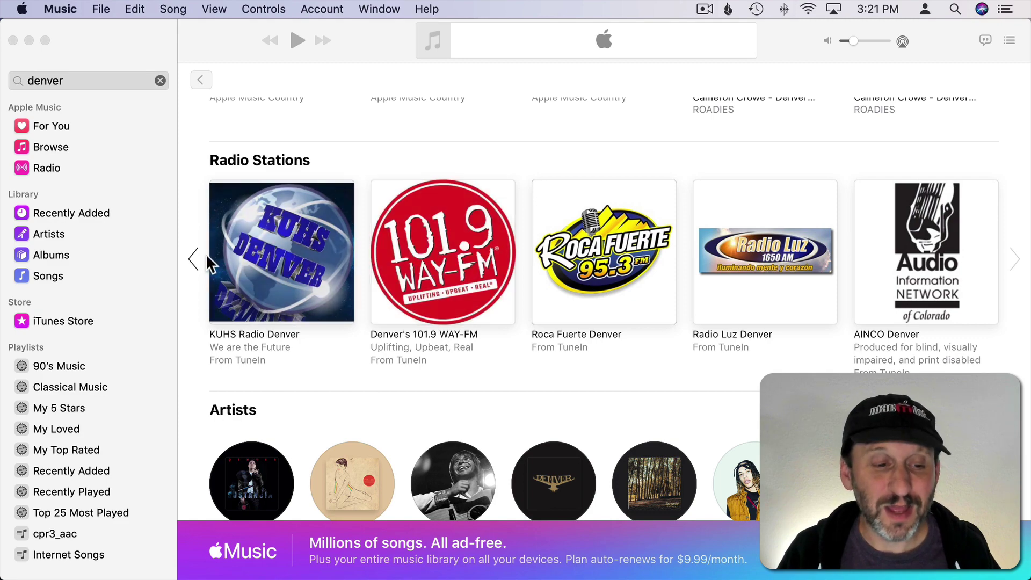
pyautogui.click(190, 258)
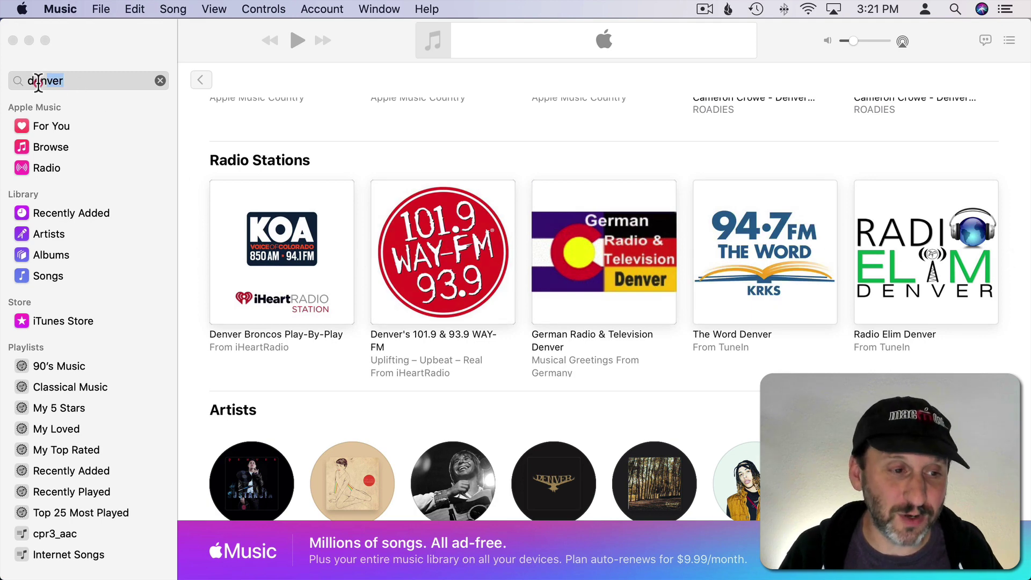
# Search for "colorado" and open the full list of matching radio stations.
pyautogui.click(14, 81)
pyautogui.write('colorado')
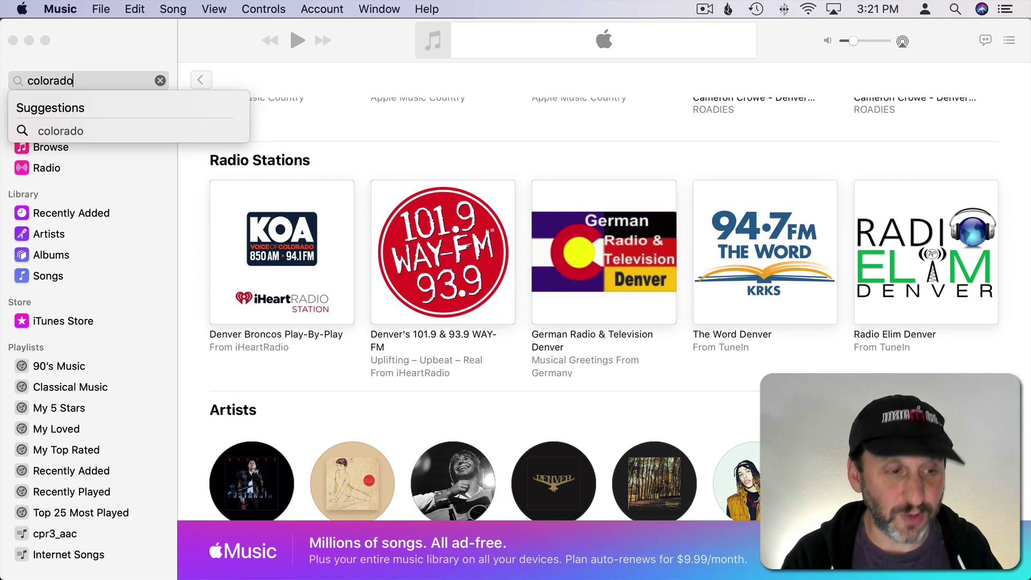
pyautogui.press('Return')
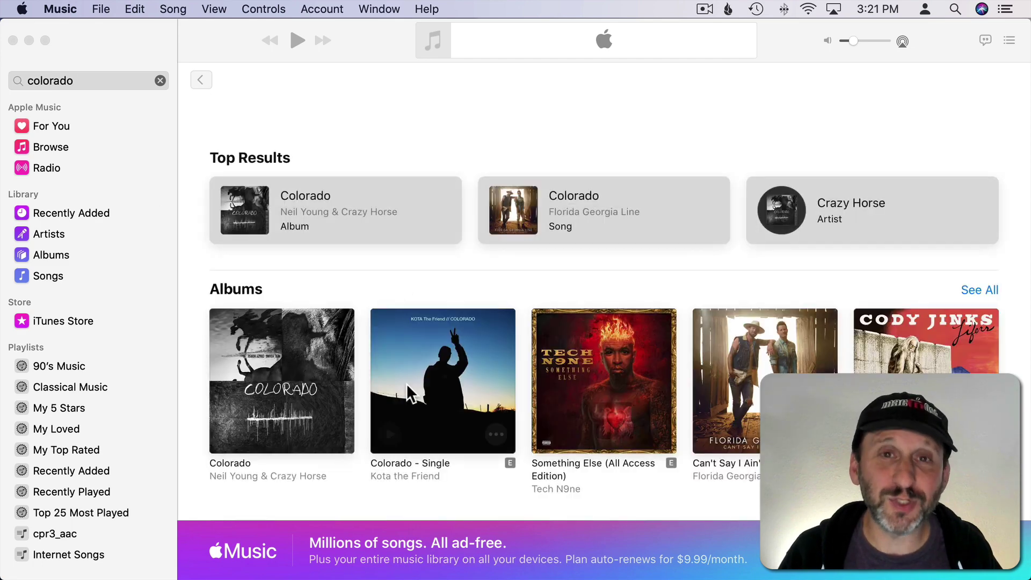
pyautogui.moveTo(407, 385)
pyautogui.scroll(-10, 407, 383)
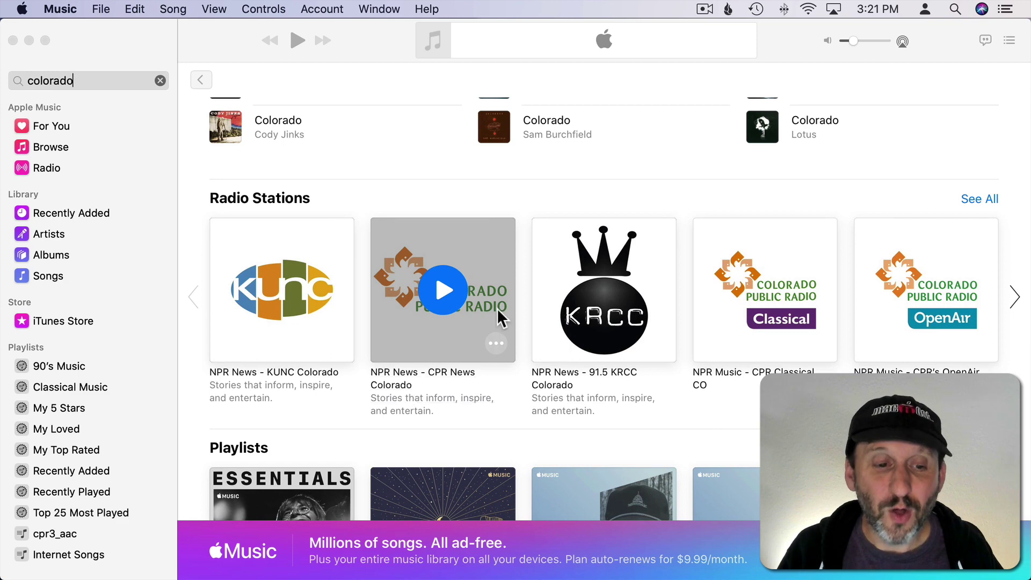
pyautogui.click(975, 198)
# Look through the full list of Colorado radio stations, including the NPR and The Colorado Sound entries.
pyautogui.scroll(-3, 864, 354)
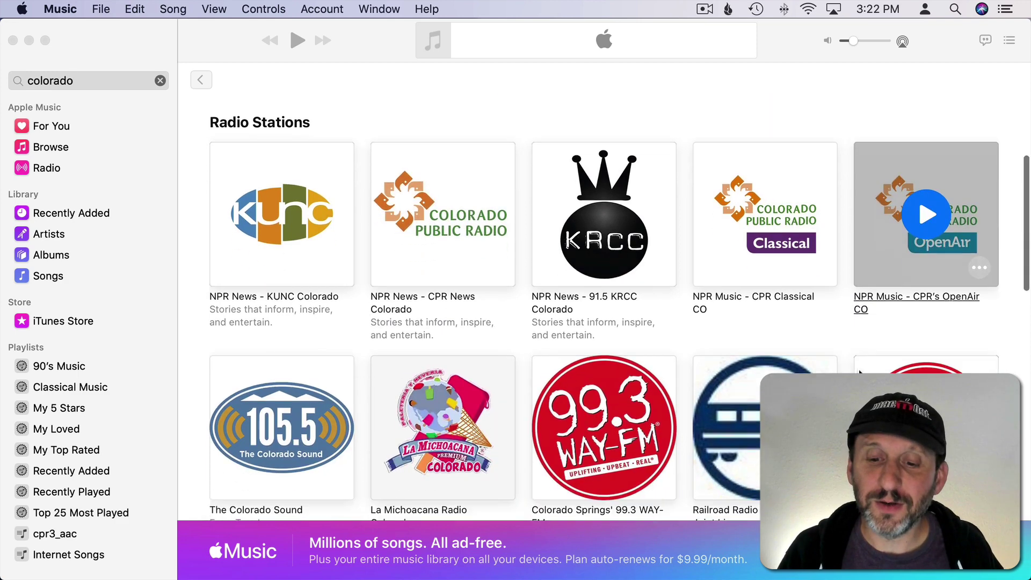
pyautogui.scroll(-3, 859, 370)
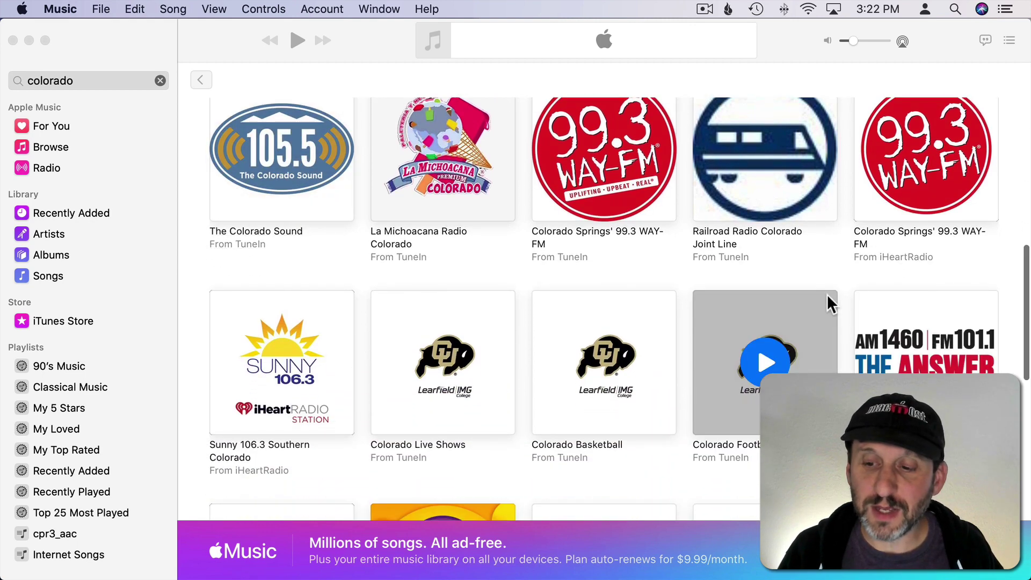
pyautogui.scroll(-6, 837, 327)
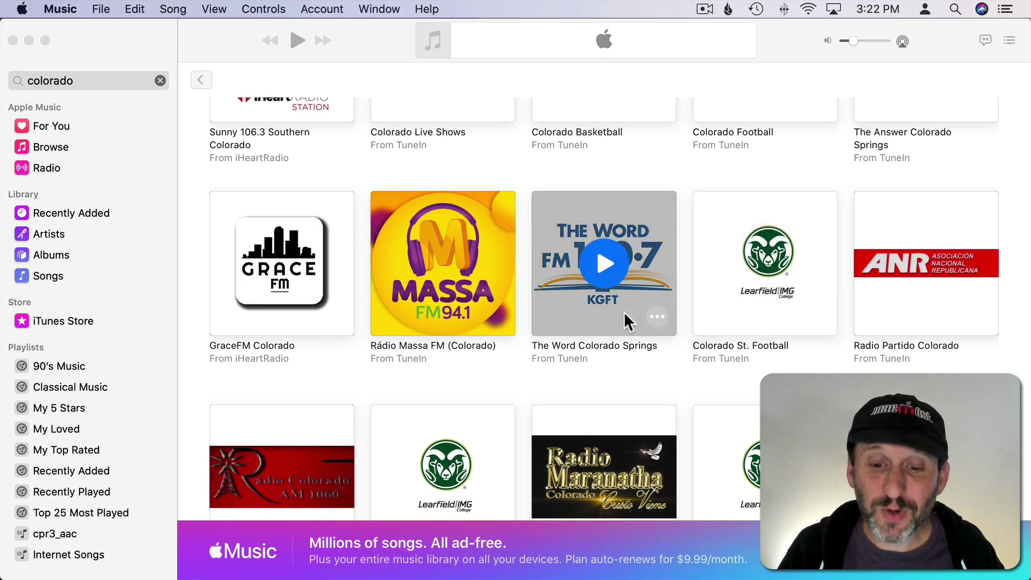
pyautogui.scroll(5, 624, 312)
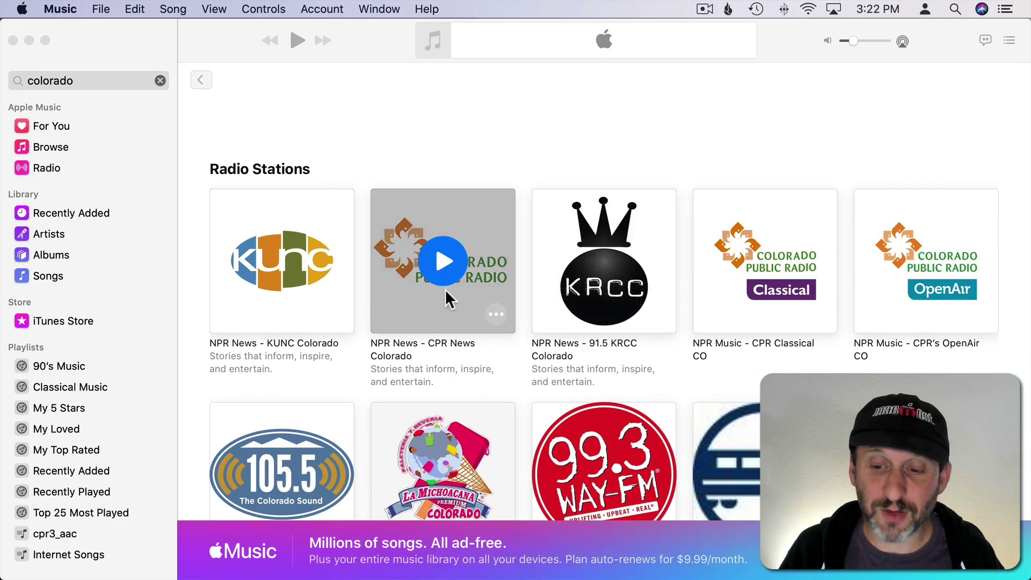
pyautogui.scroll(-2, 751, 355)
pyautogui.scroll(-2, 750, 355)
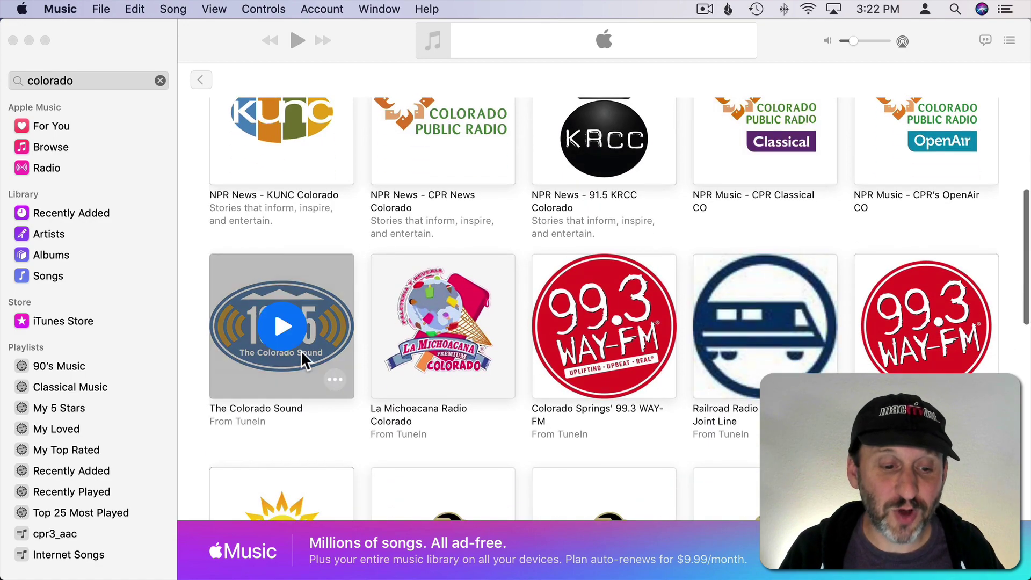
pyautogui.scroll(4, 462, 321)
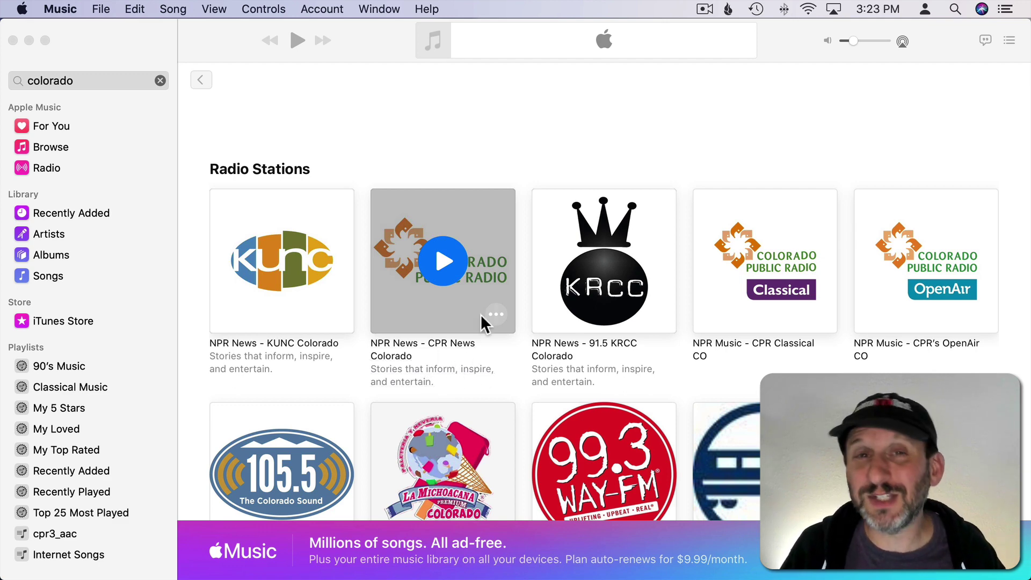
# Copy the share link of the station NPR Music - CPR's OpenAir CO.
pyautogui.moveTo(980, 317)
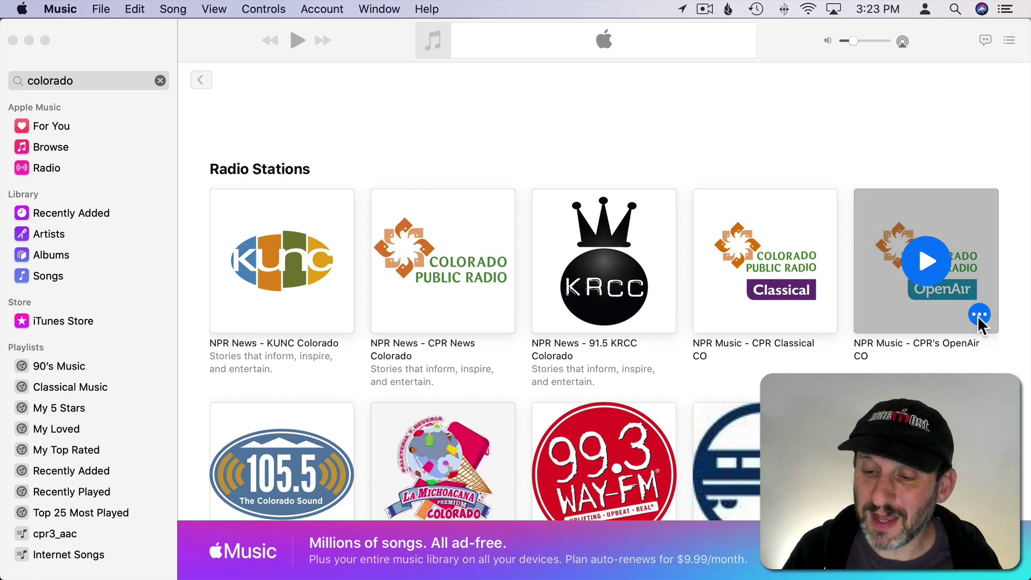
pyautogui.click(979, 316)
pyautogui.moveTo(953, 262)
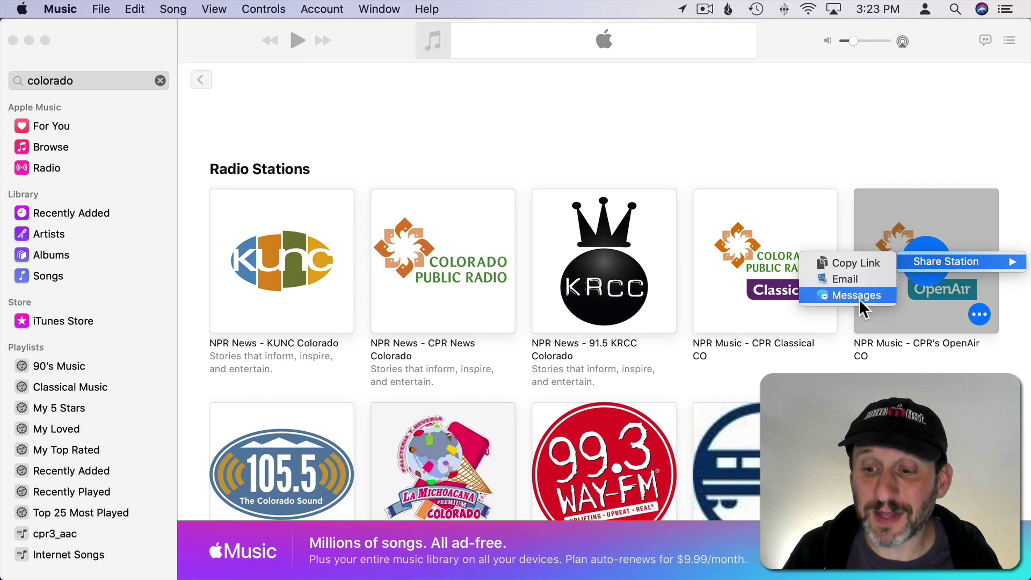
pyautogui.click(847, 263)
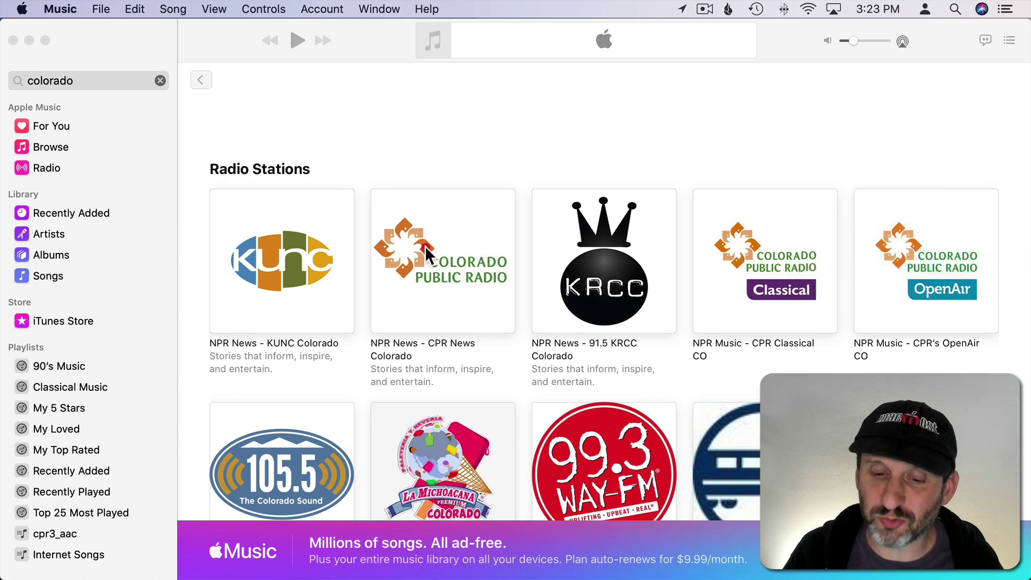
pyautogui.click(630, 78)
pyautogui.click(676, 57)
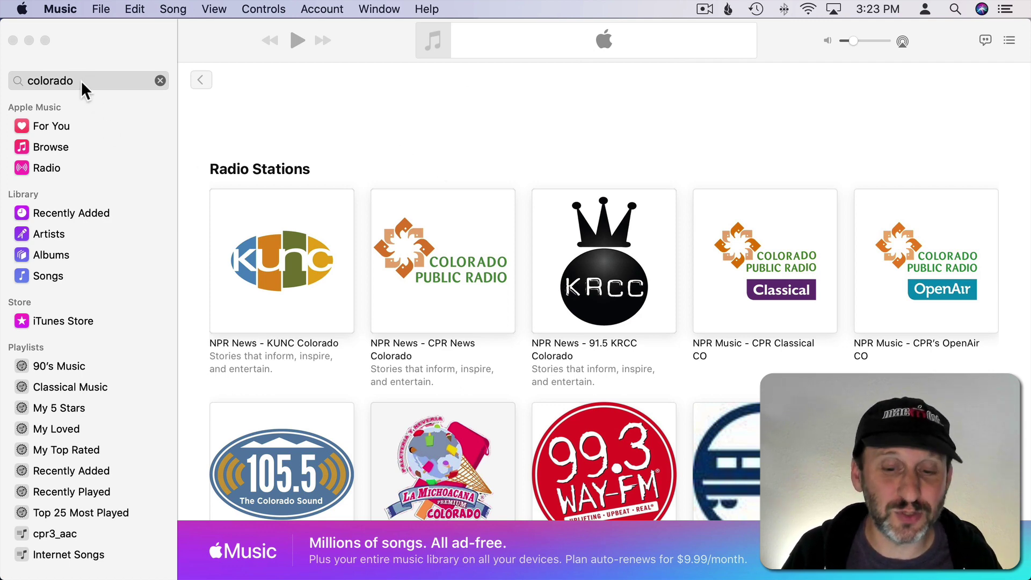
pyautogui.moveTo(357, 575)
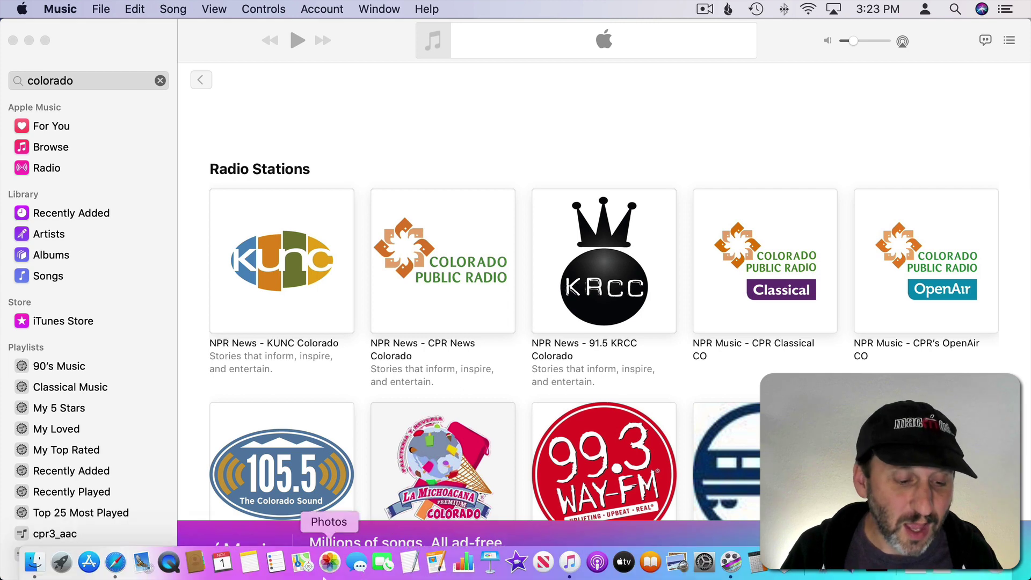
# Switch to Safari, open the copied NPR Music - CPR's OpenAir CO station link, and start listening to it in iTunes.
pyautogui.click(113, 563)
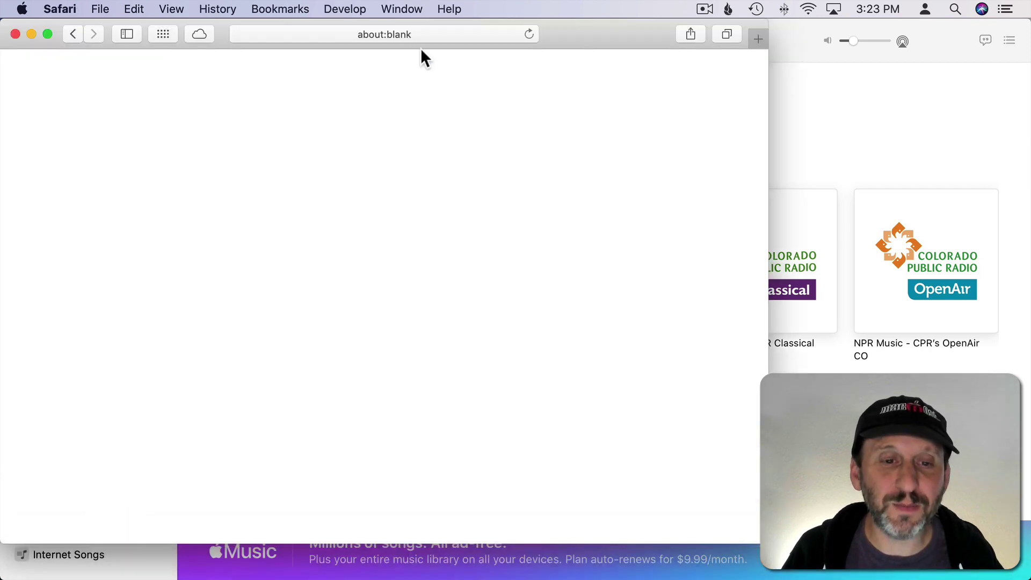
pyautogui.click(419, 32)
pyautogui.press('super+v')
pyautogui.press('Return')
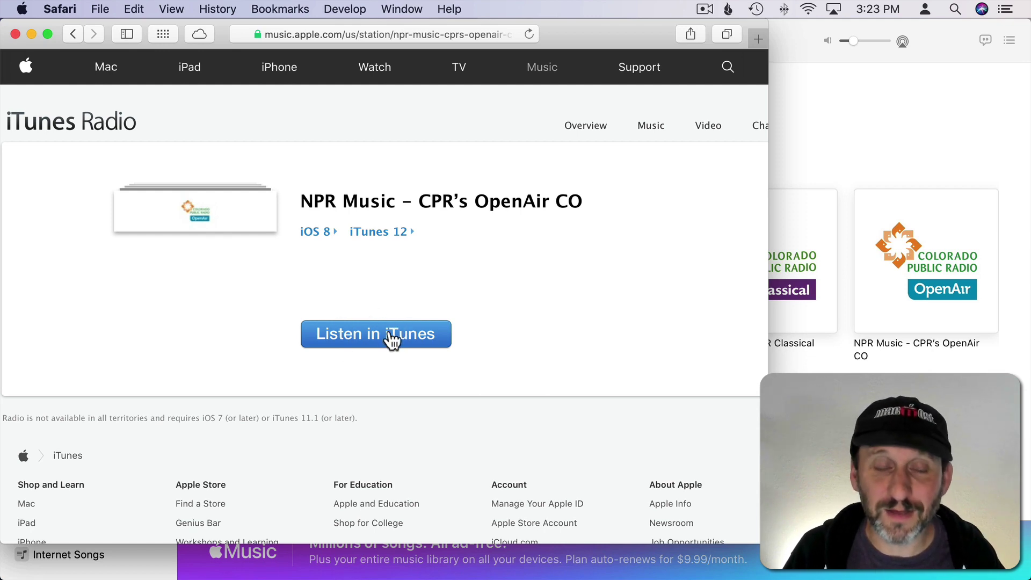
pyautogui.click(369, 338)
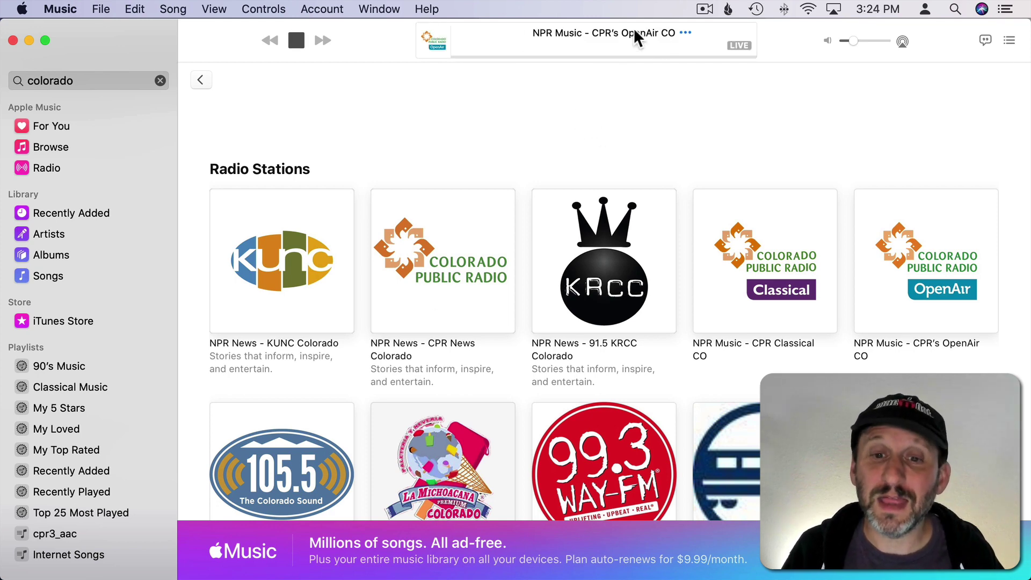
# Return to Safari, reopen the closed Listen to WKDU page, and copy the link of its downloadable 64kbps AAC+ stream.
pyautogui.click(113, 562)
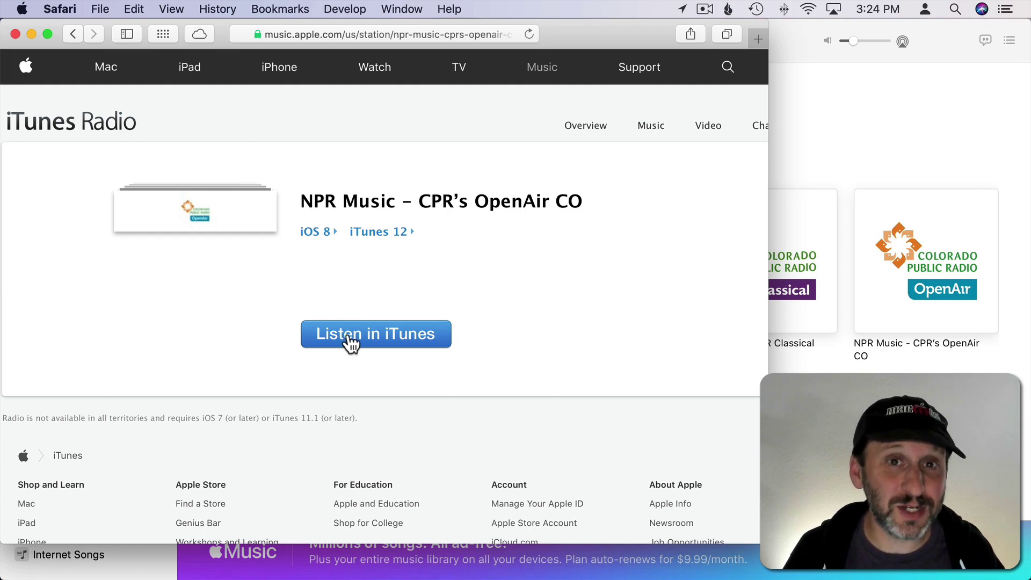
pyautogui.press('super+shift+t')
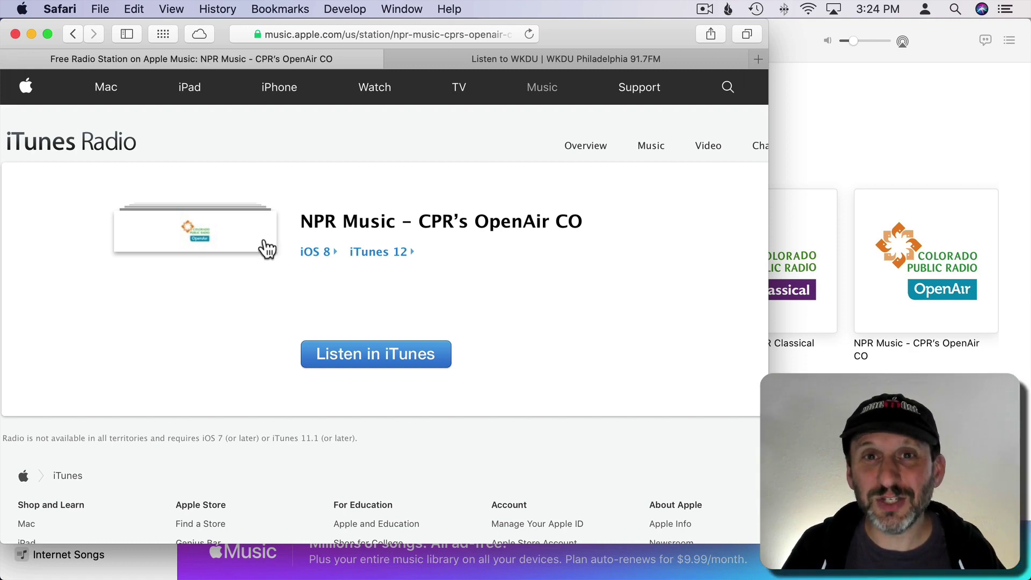
pyautogui.click(497, 60)
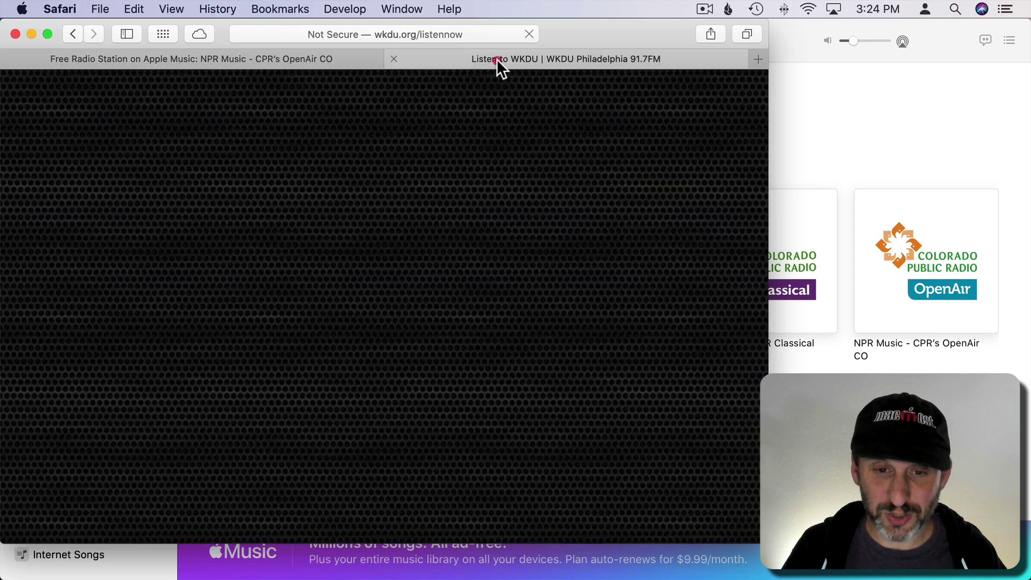
pyautogui.scroll(-8, 310, 370)
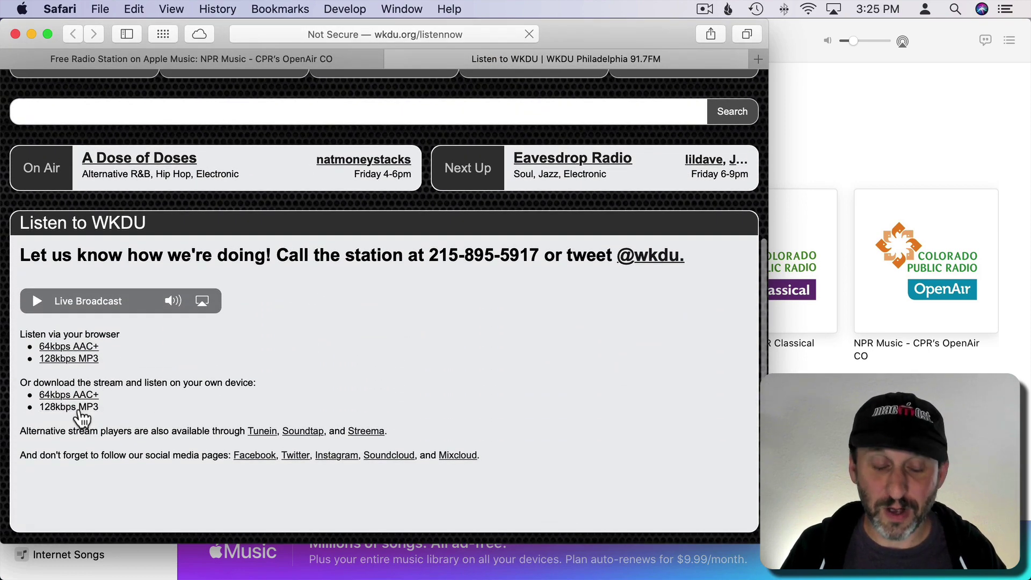
pyautogui.rightClick(63, 395)
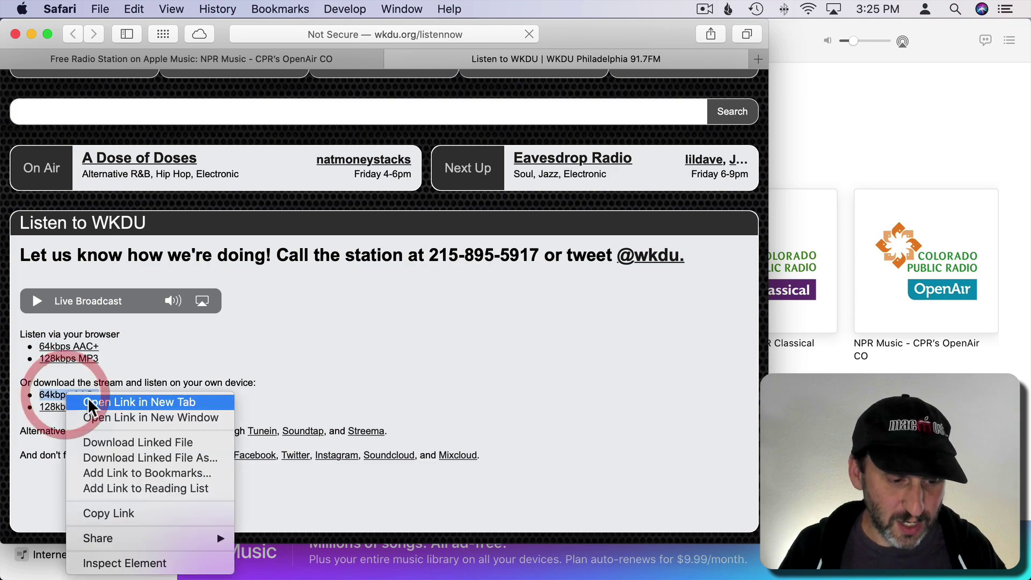
pyautogui.click(124, 514)
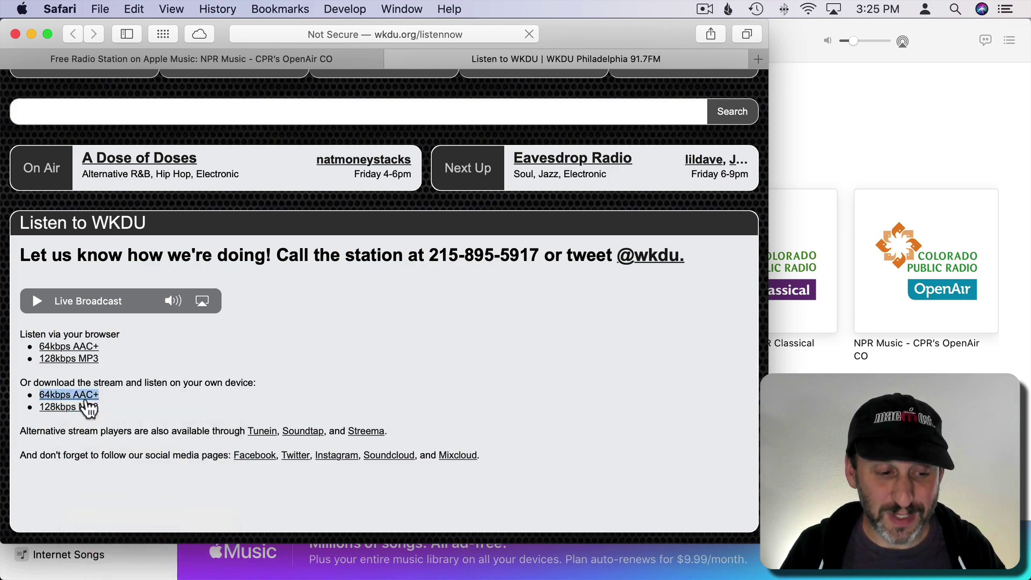
pyautogui.click(772, 161)
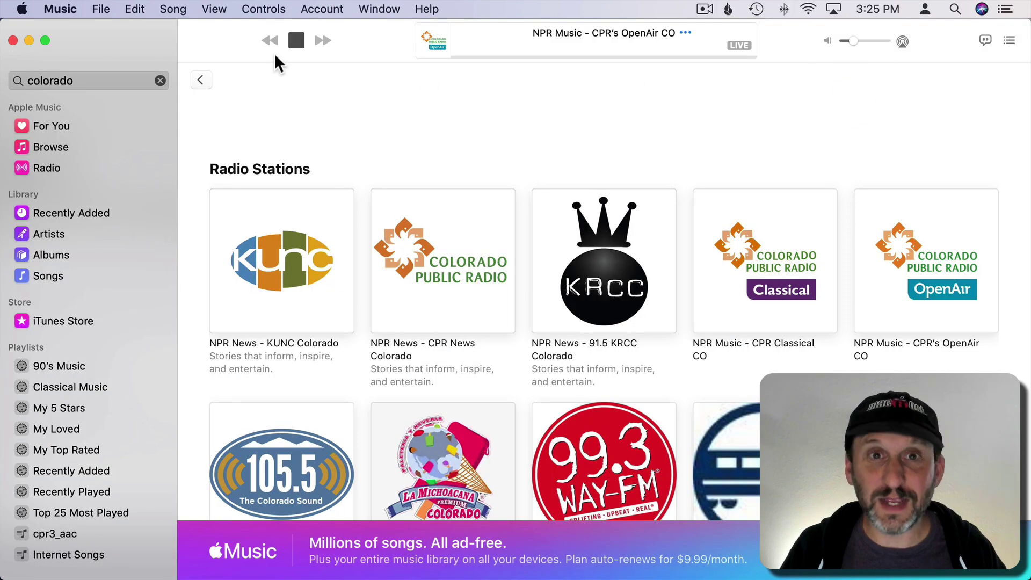
pyautogui.click(101, 9)
pyautogui.click(119, 46)
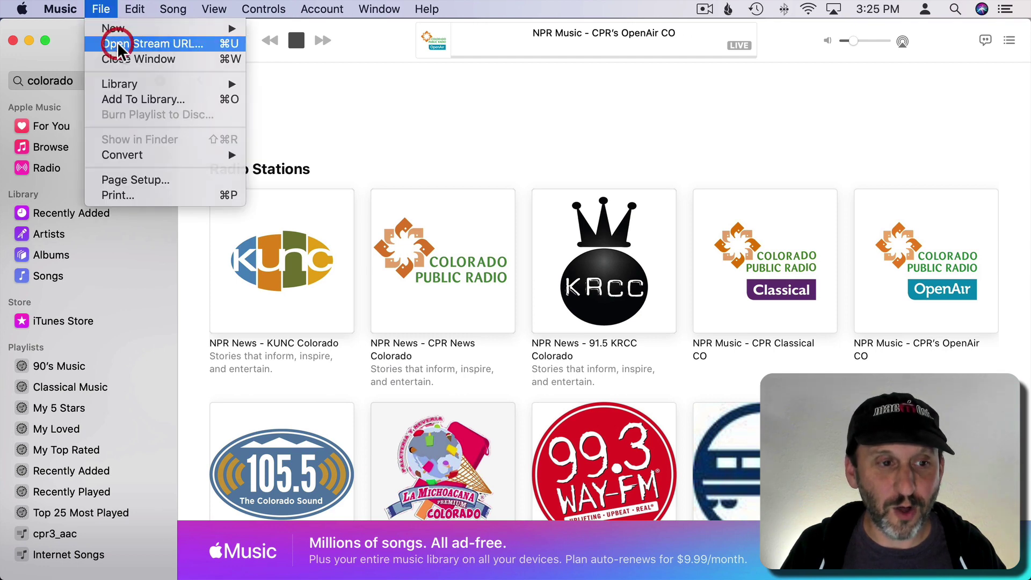
pyautogui.press('super+v')
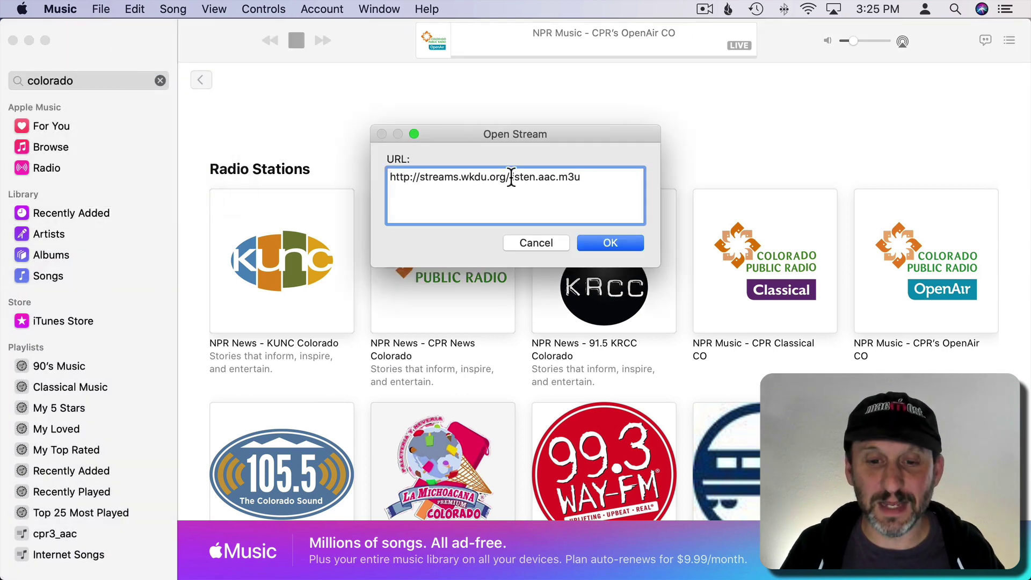
pyautogui.click(614, 241)
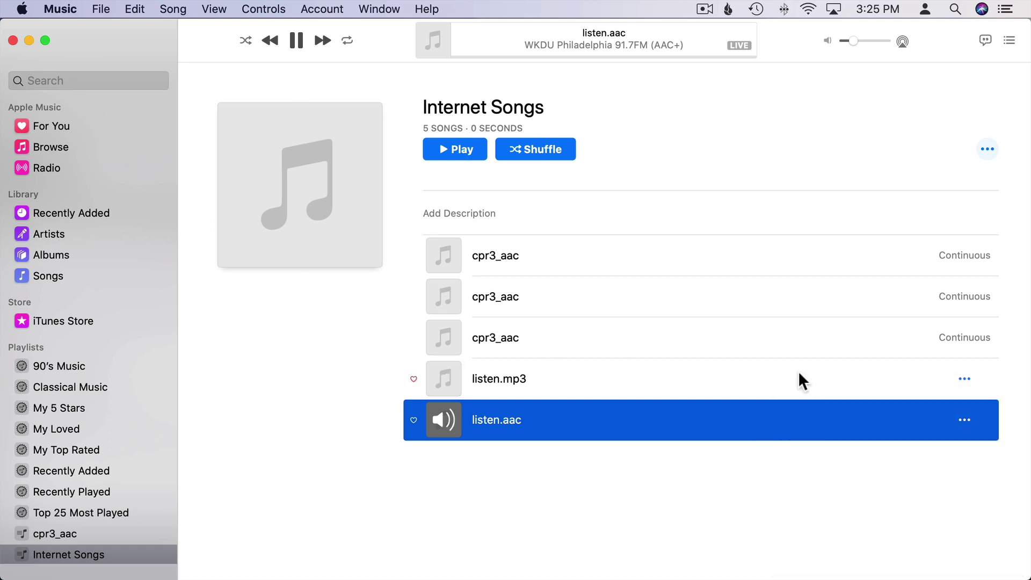
# Look at the options for adding the listen.aac stream to a playlist, without choosing one.
pyautogui.click(967, 421)
pyautogui.moveTo(938, 428)
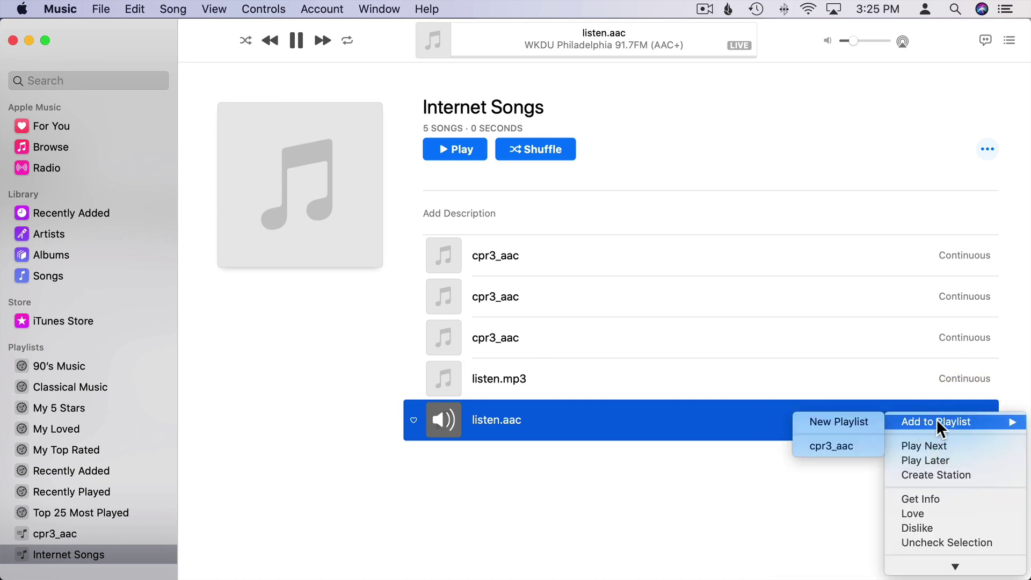
pyautogui.click(725, 121)
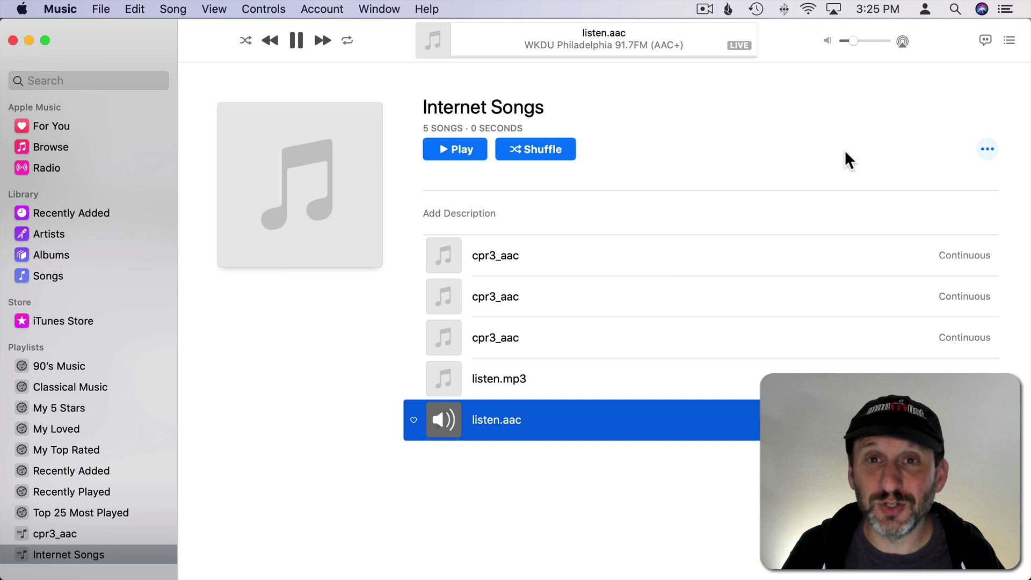
pyautogui.click(984, 11)
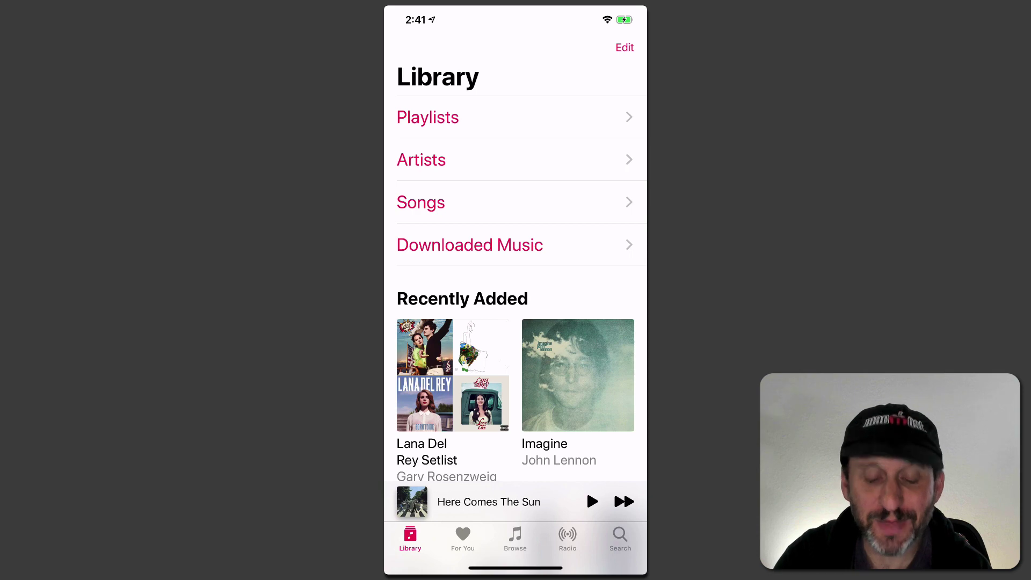
# On the iPhone, search for "Cpr" in the Music app and show the results from Apple Music instead of the library.
pyautogui.click(619, 538)
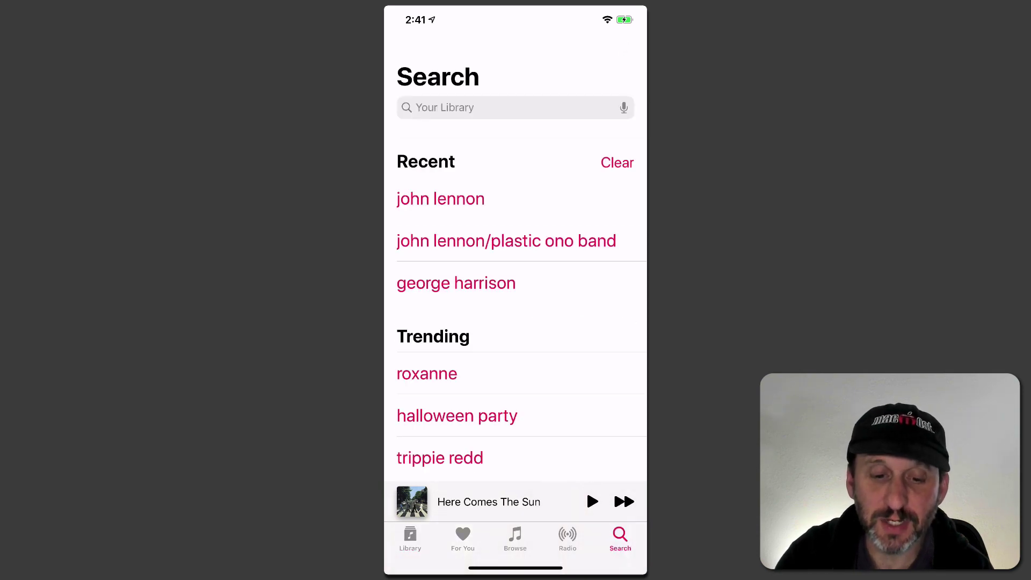
pyautogui.click(445, 107)
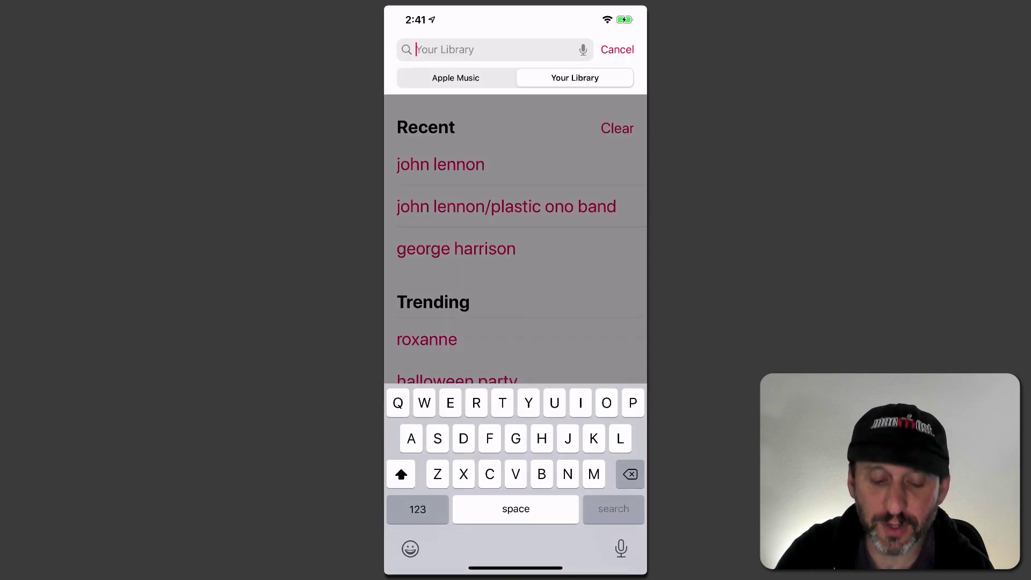
pyautogui.write('Cpr')
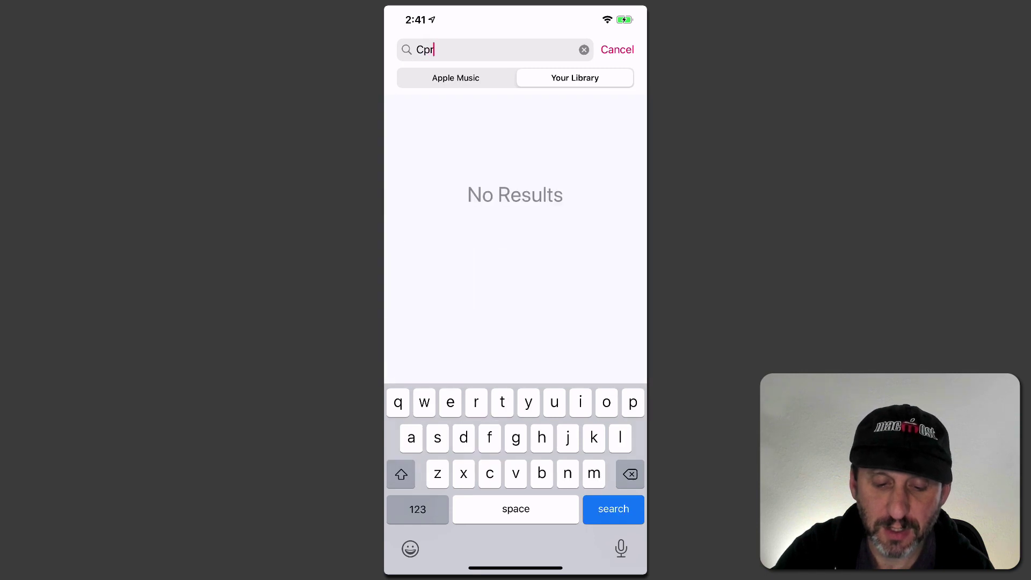
pyautogui.press('Return')
pyautogui.click(455, 77)
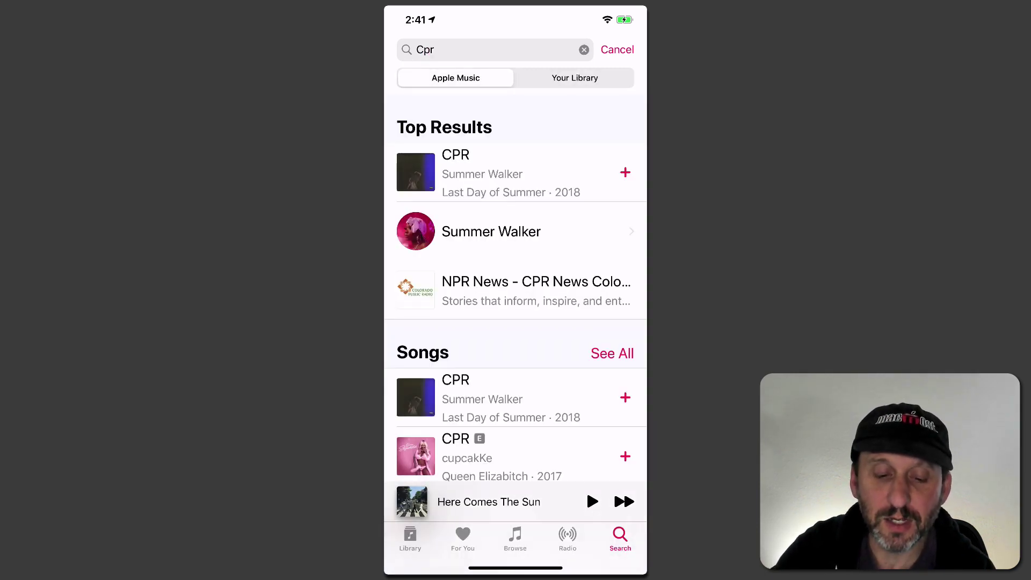
# Select the NPR Music - CPR Classical station among the radio stations in the search results.
pyautogui.scroll(-8, 515, 333)
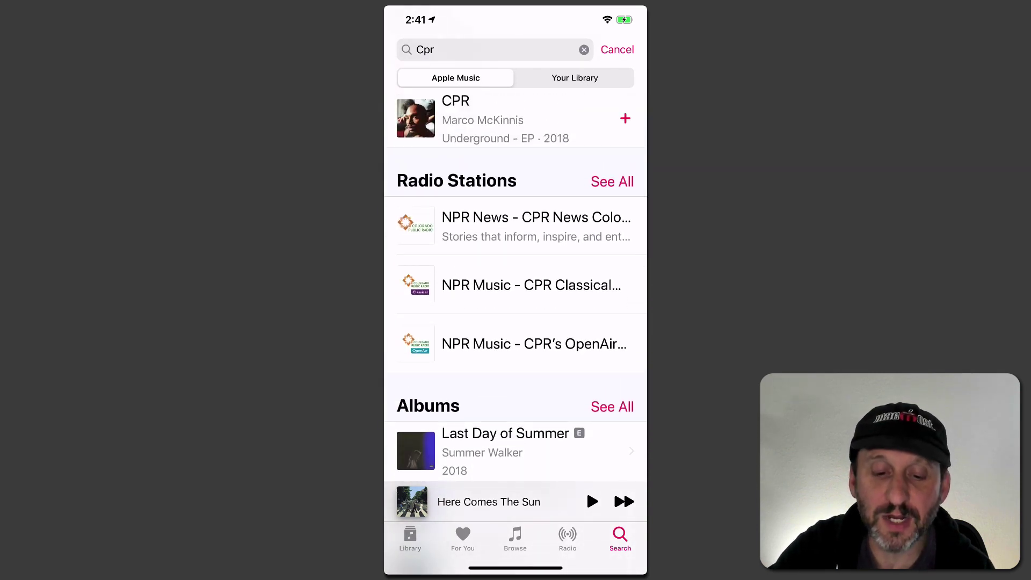
pyautogui.click(532, 284)
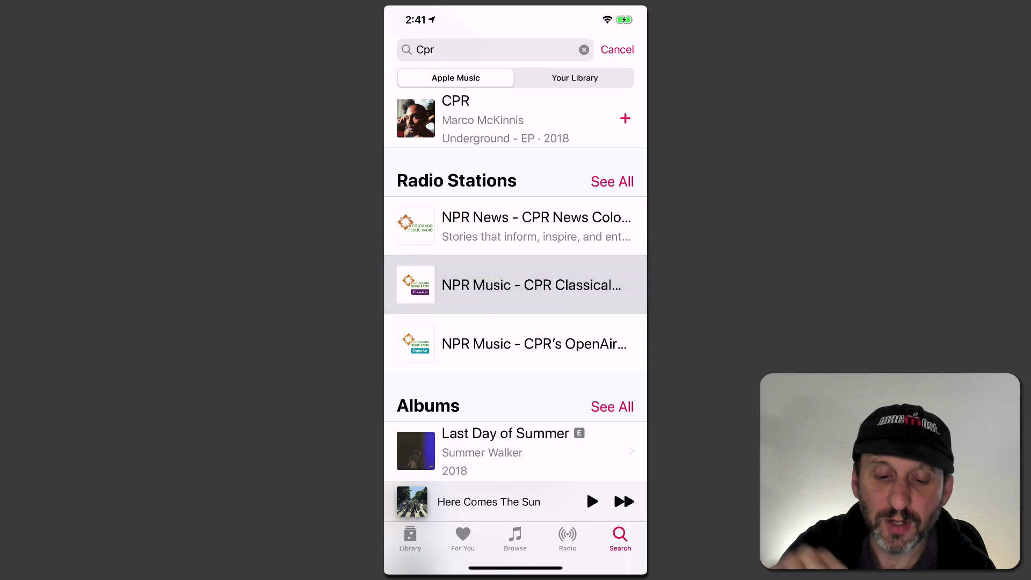